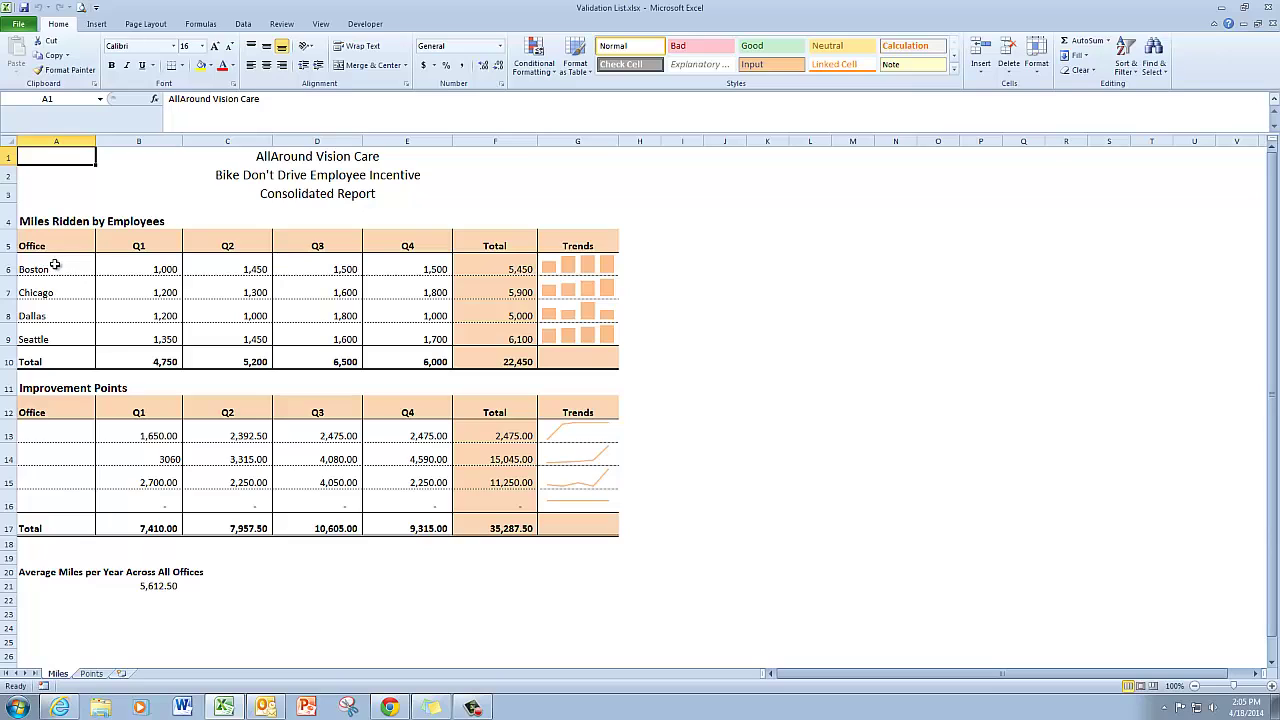
Name the office range A6:A9 in the Miles Ridden by Employees table Cities
click(54, 268)
drag(54, 268, 57, 329)
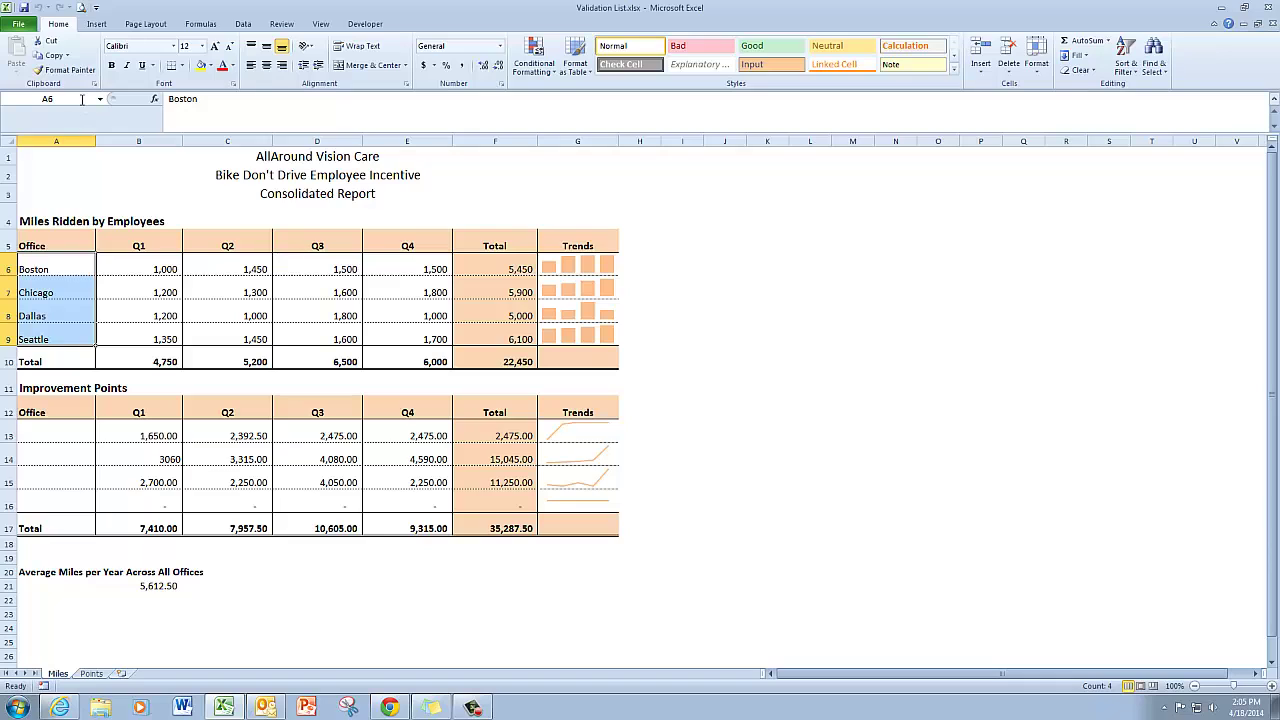
click(83, 98)
text(Cities)
key(Return)
Set the data validation of A6:A9 to allow a List, with the named range =Cities as its source
click(243, 24)
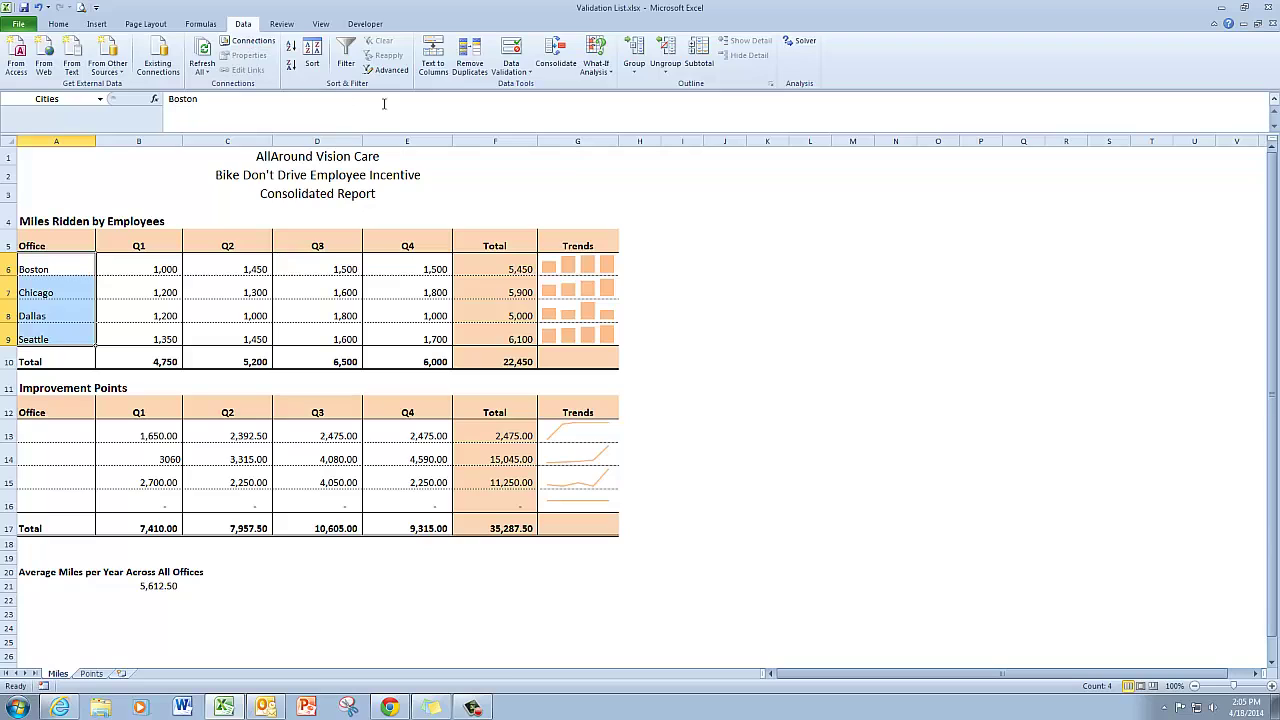
click(520, 68)
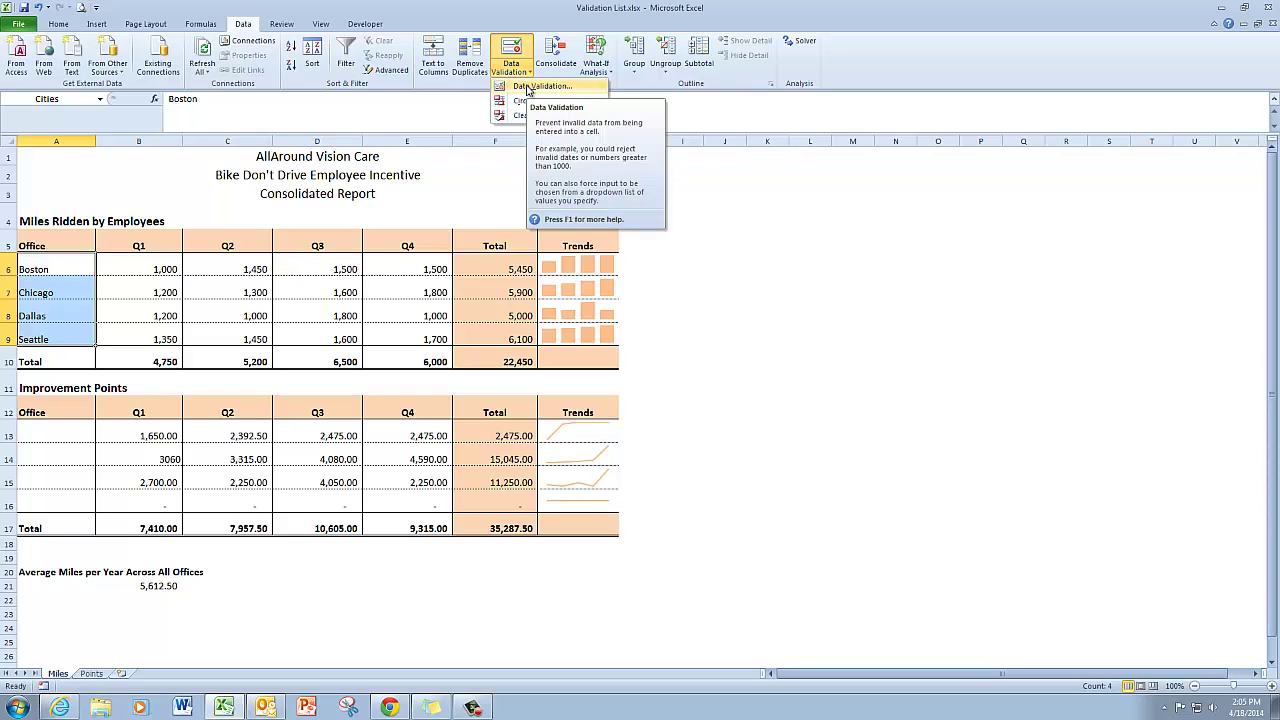
click(527, 88)
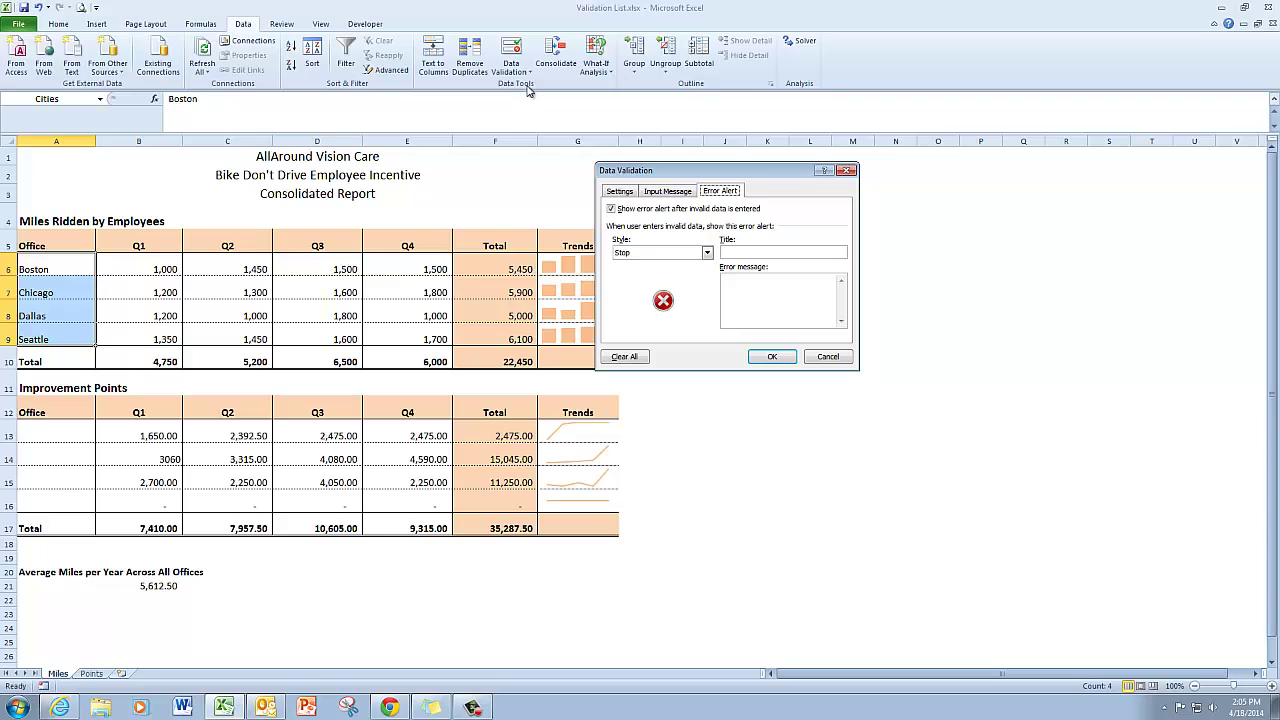
click(627, 193)
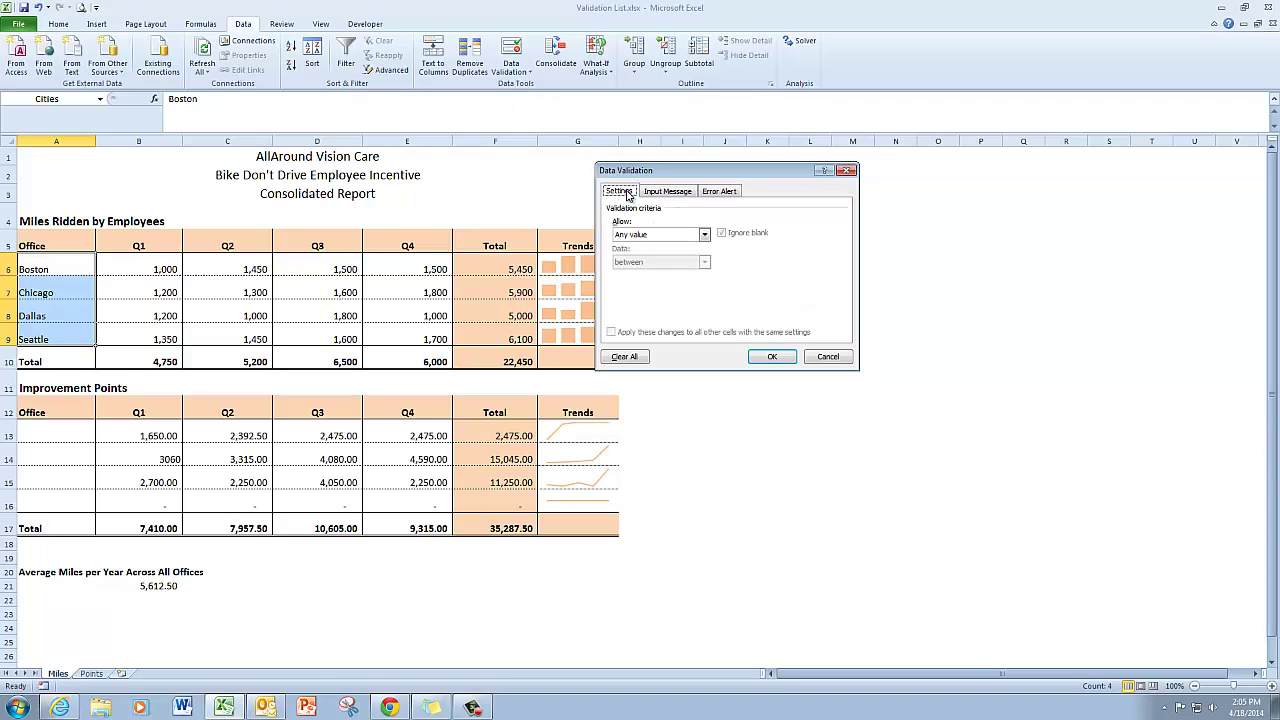
drag(705, 174, 644, 171)
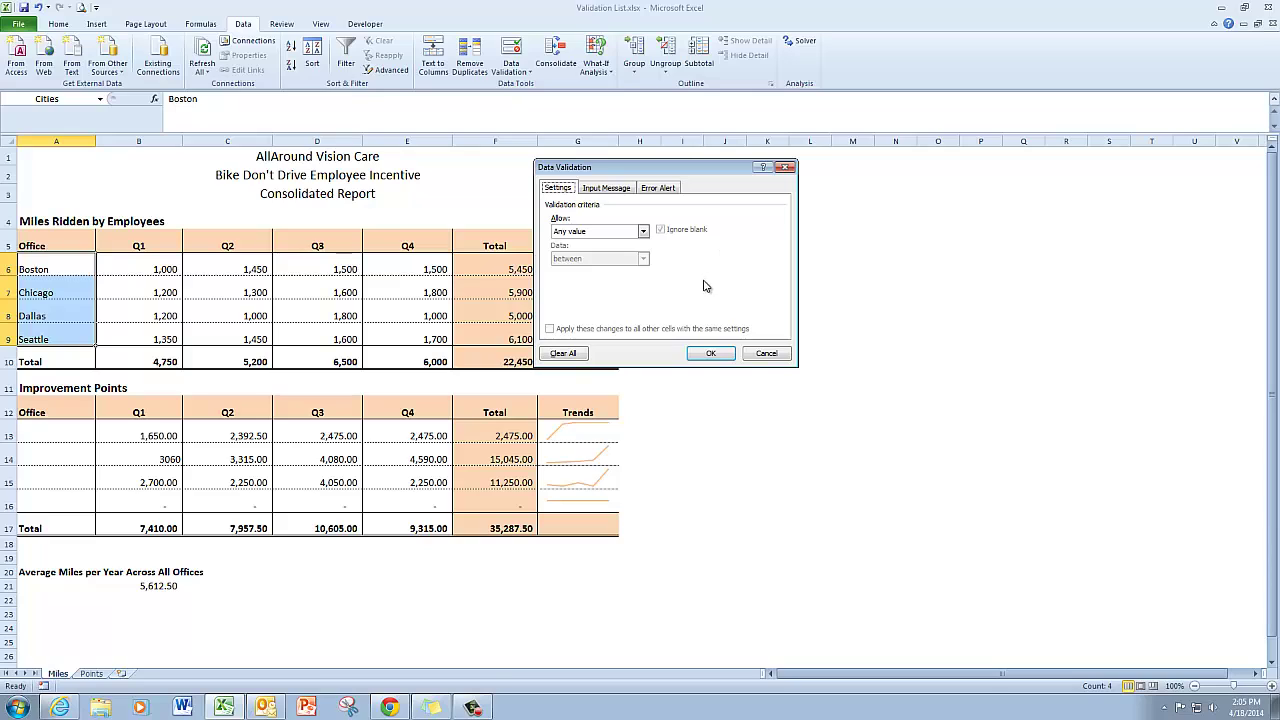
click(643, 232)
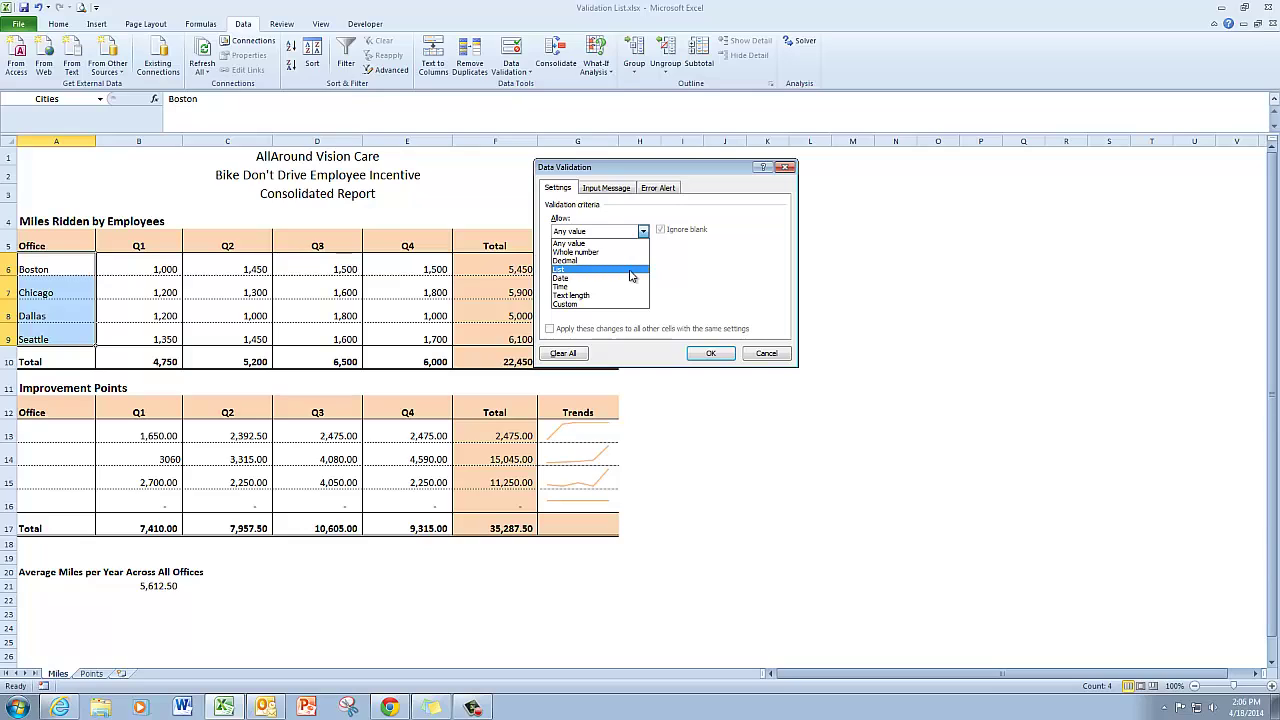
click(632, 270)
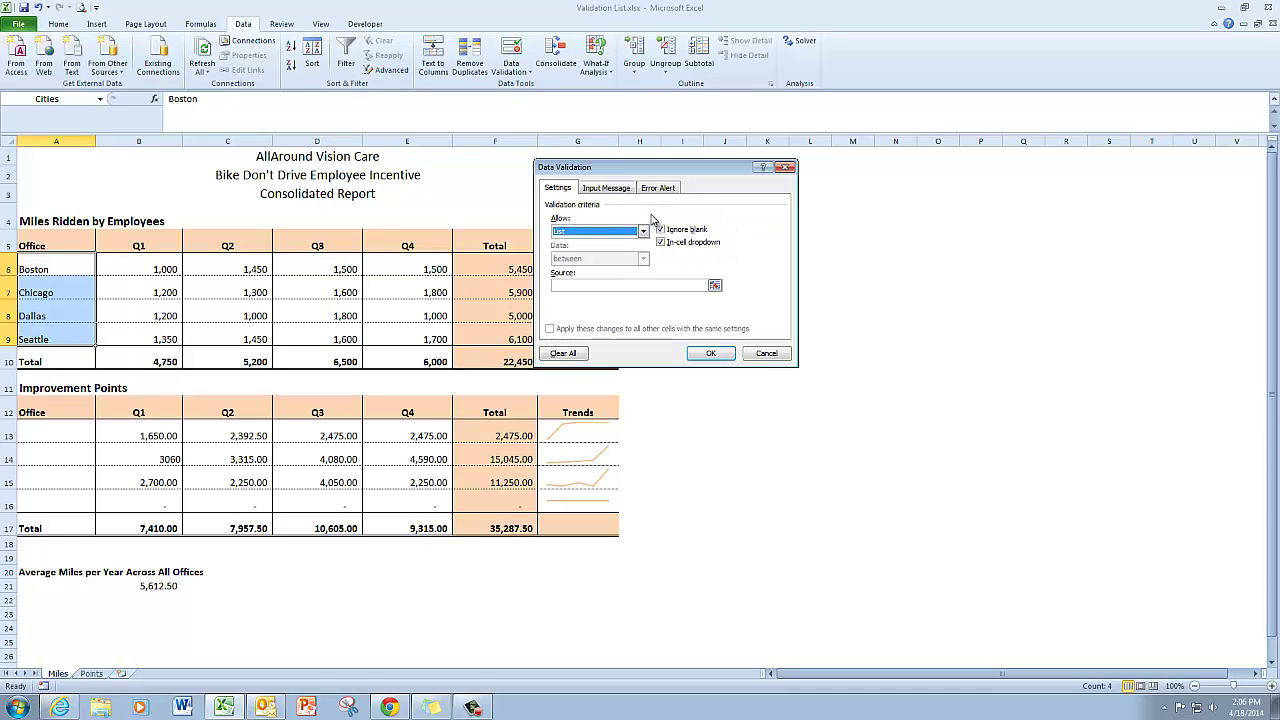
click(693, 284)
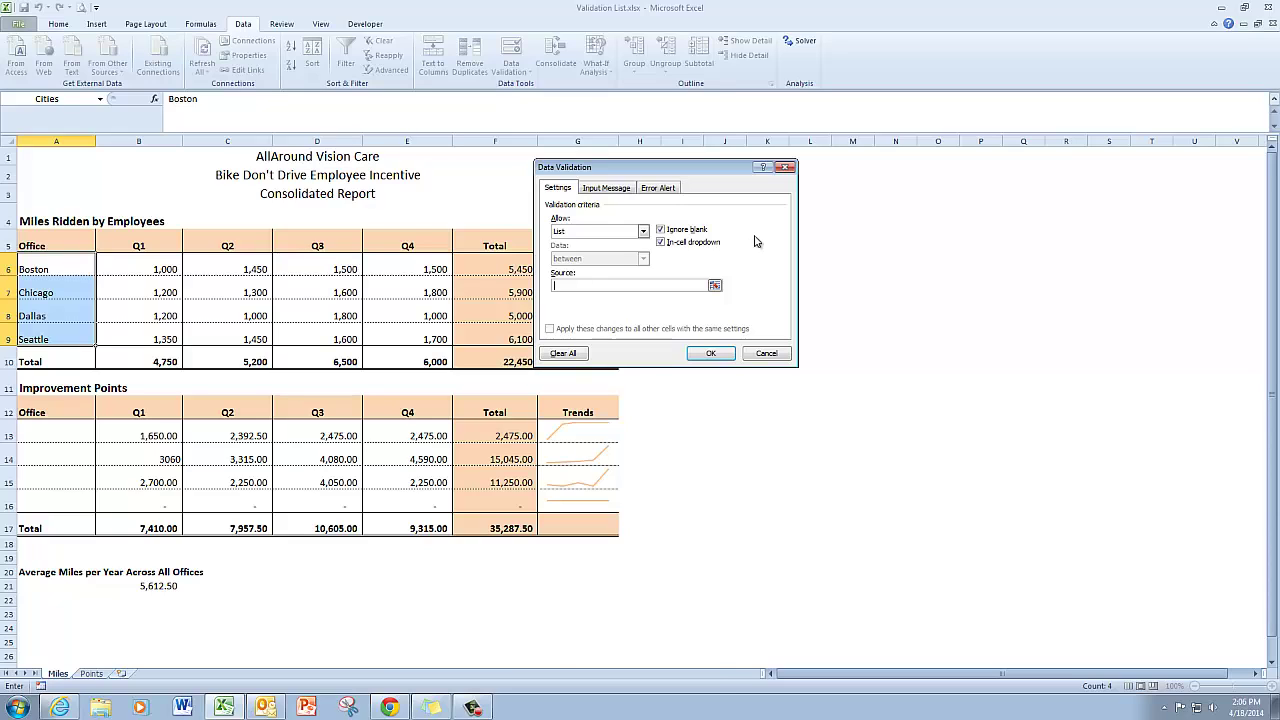
key(F3)
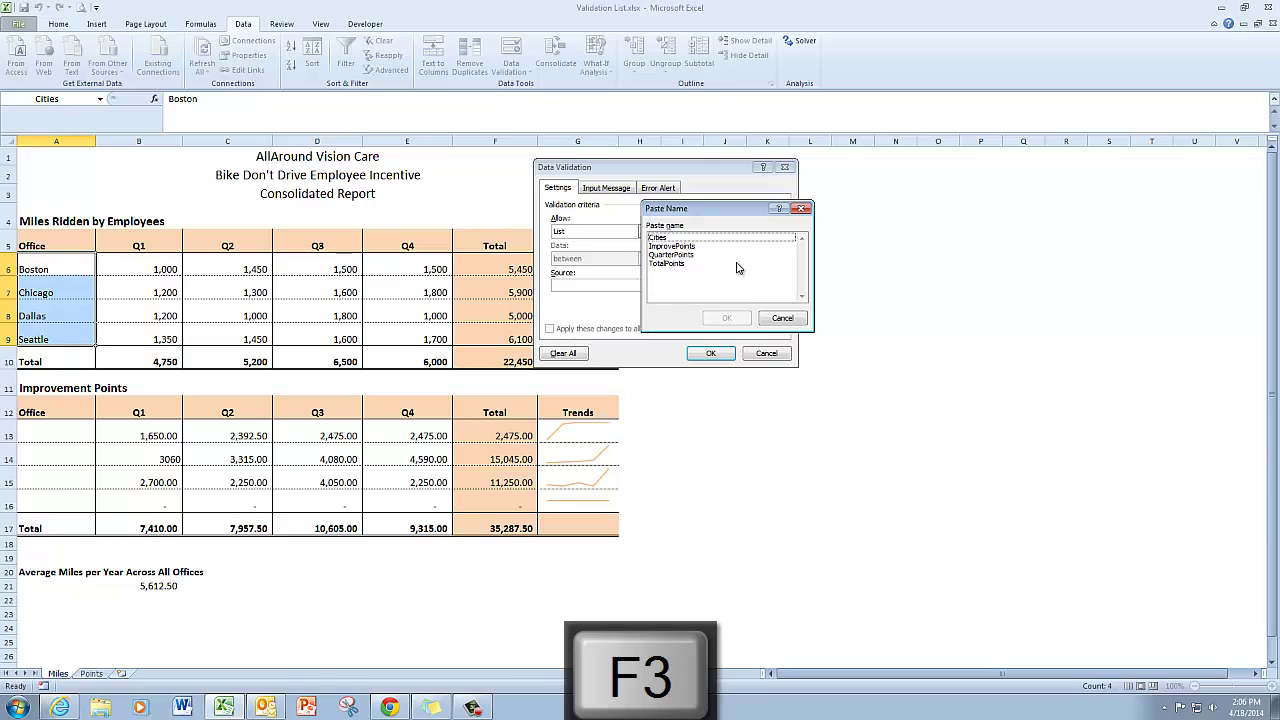
click(663, 238)
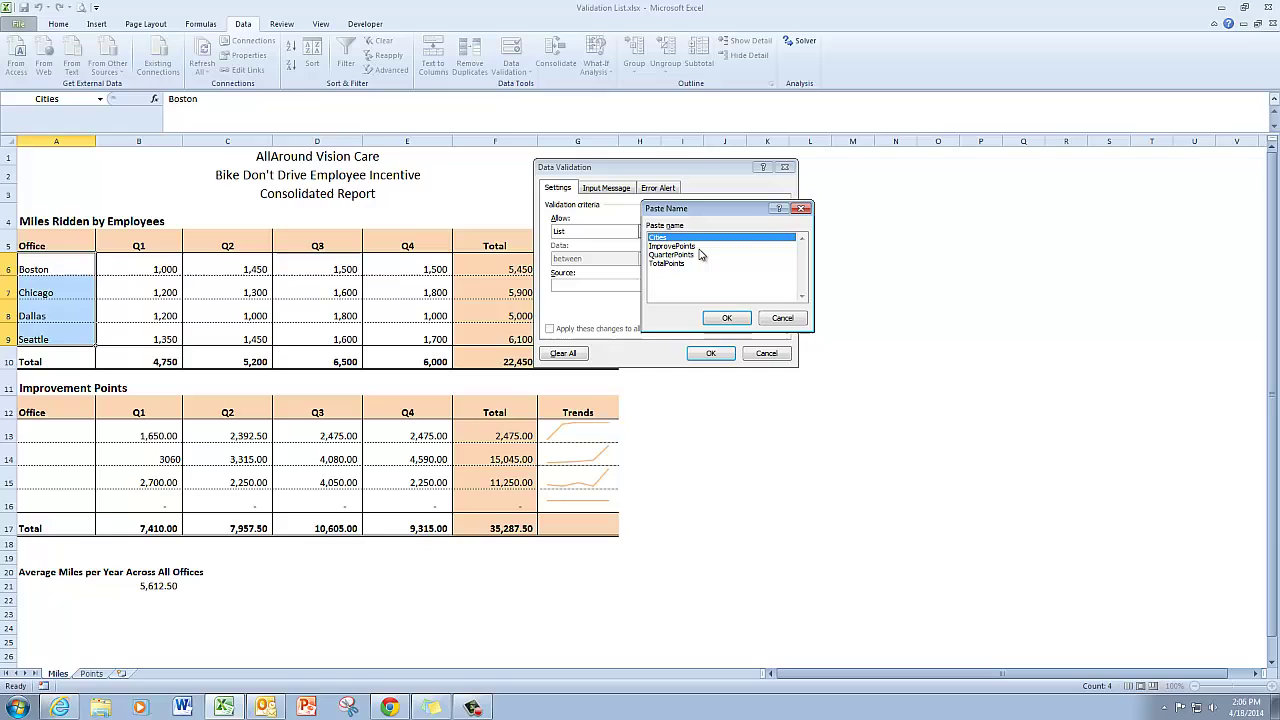
click(727, 319)
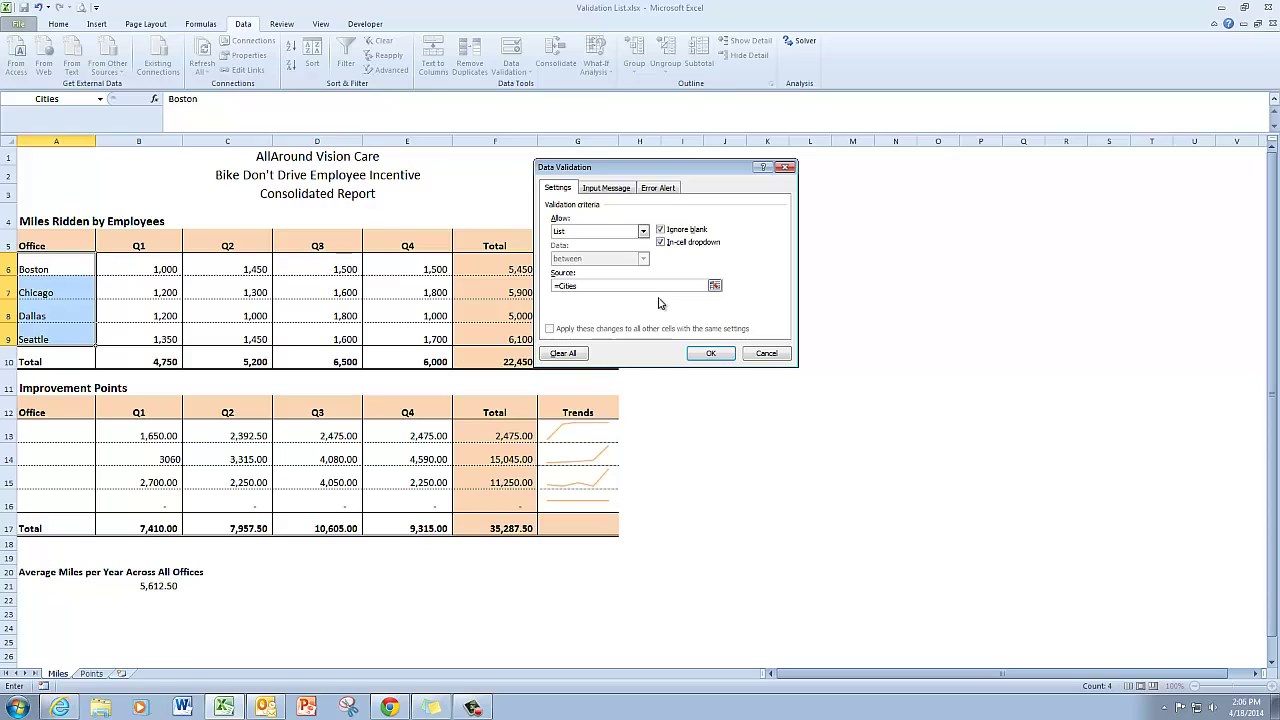
Add a Warning-style error alert titled "City Name" with the message "City name must be AllAround Vision Care main location." and apply the validation
click(615, 192)
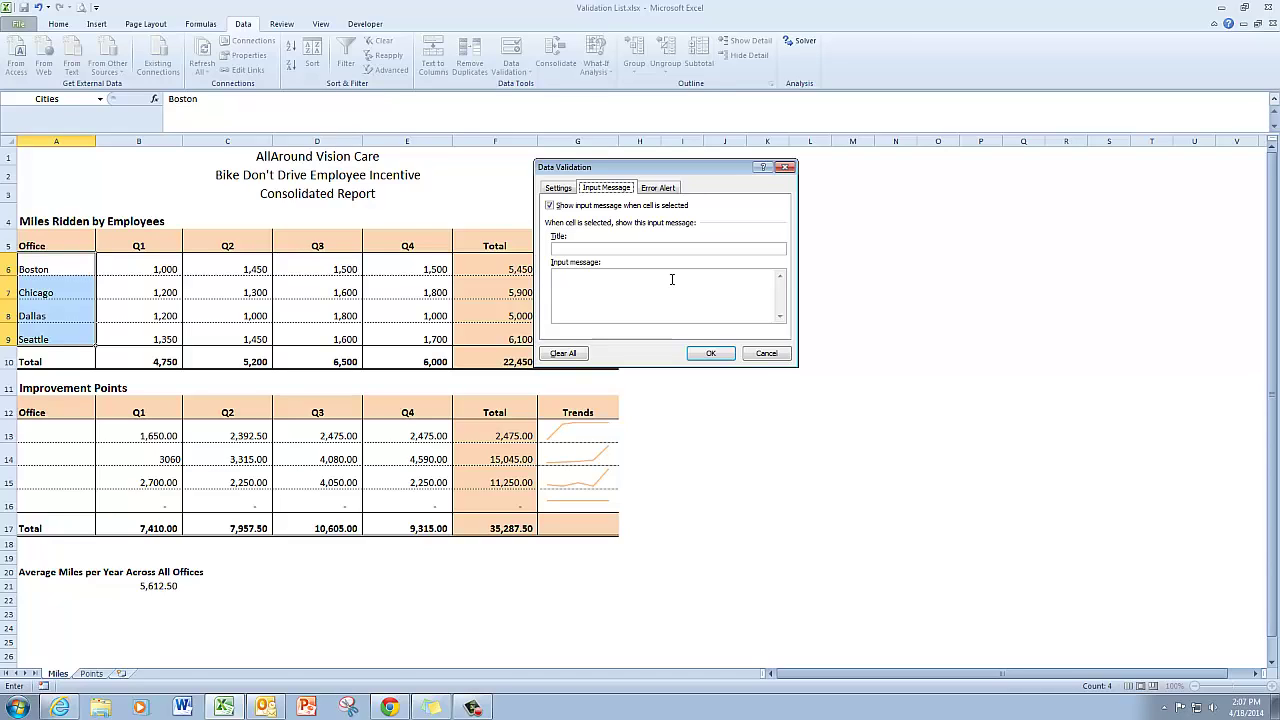
click(662, 190)
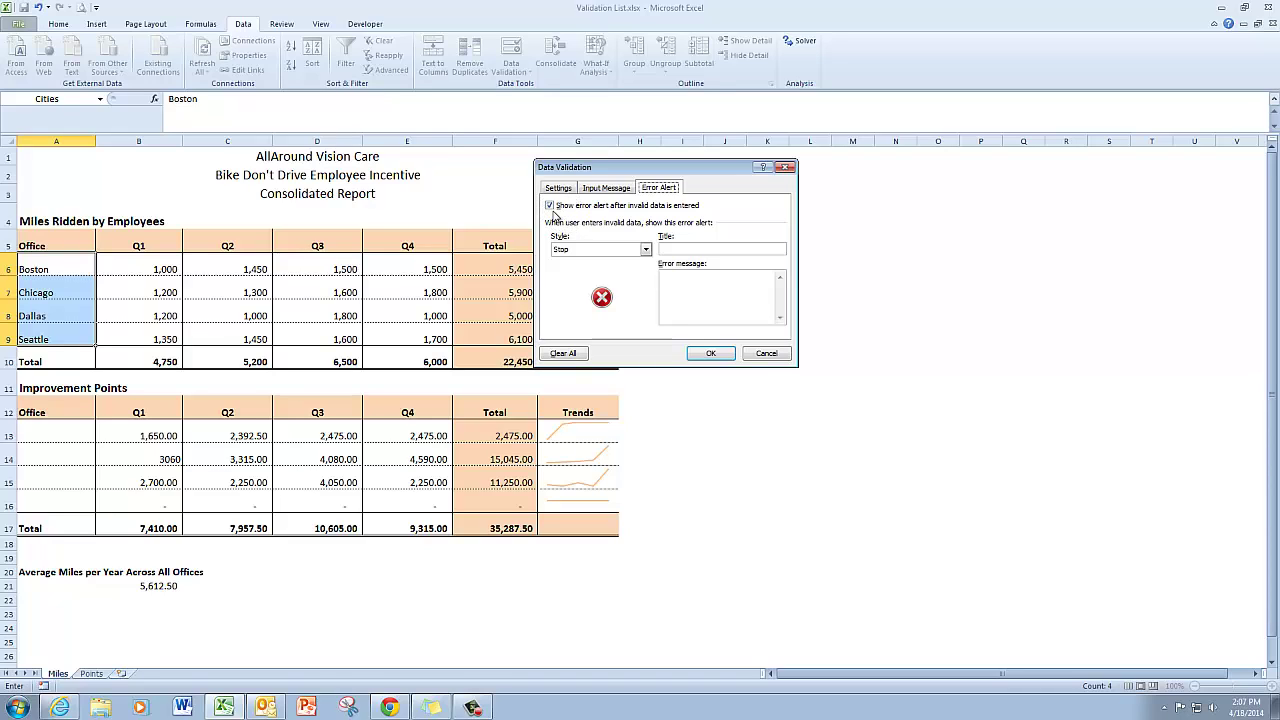
click(646, 250)
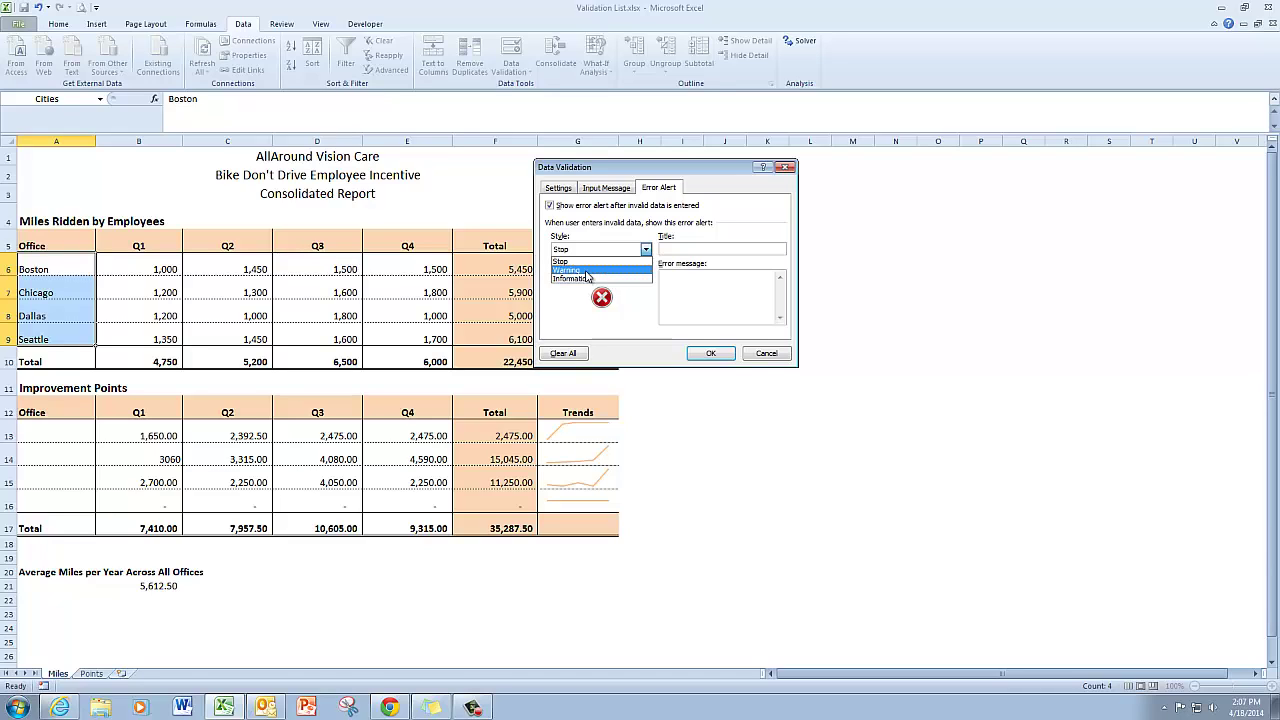
click(587, 274)
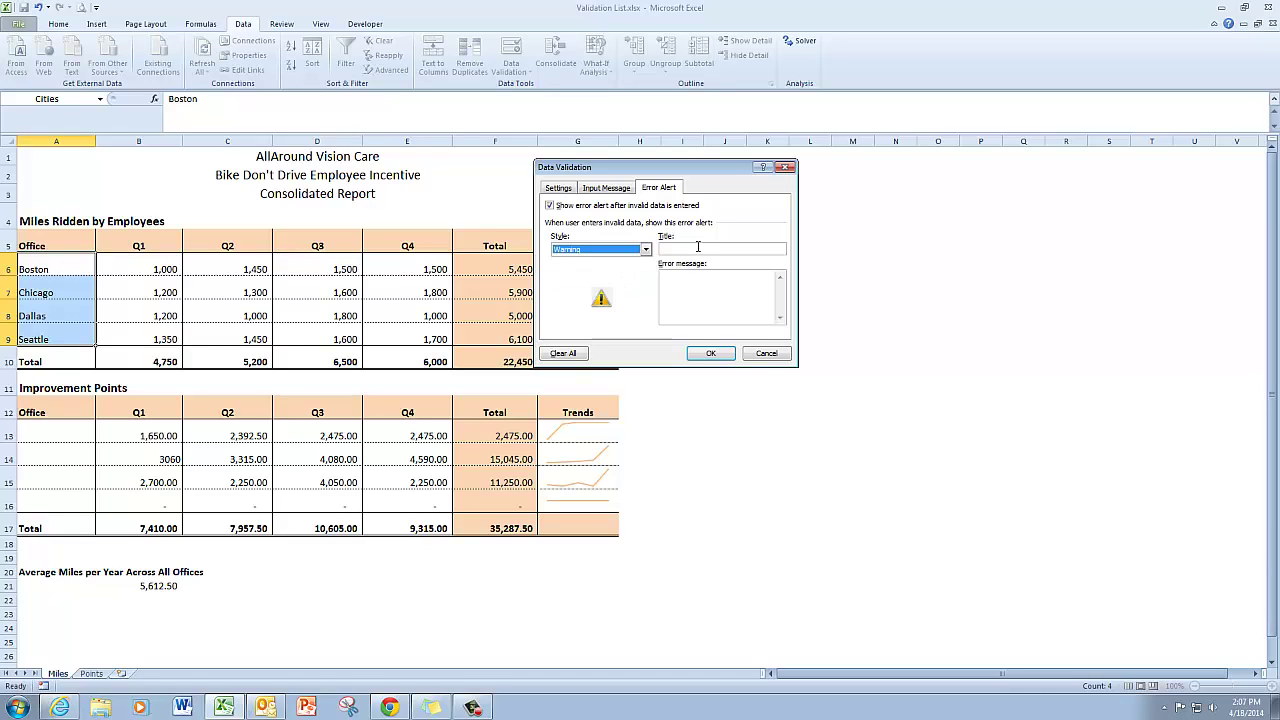
click(697, 248)
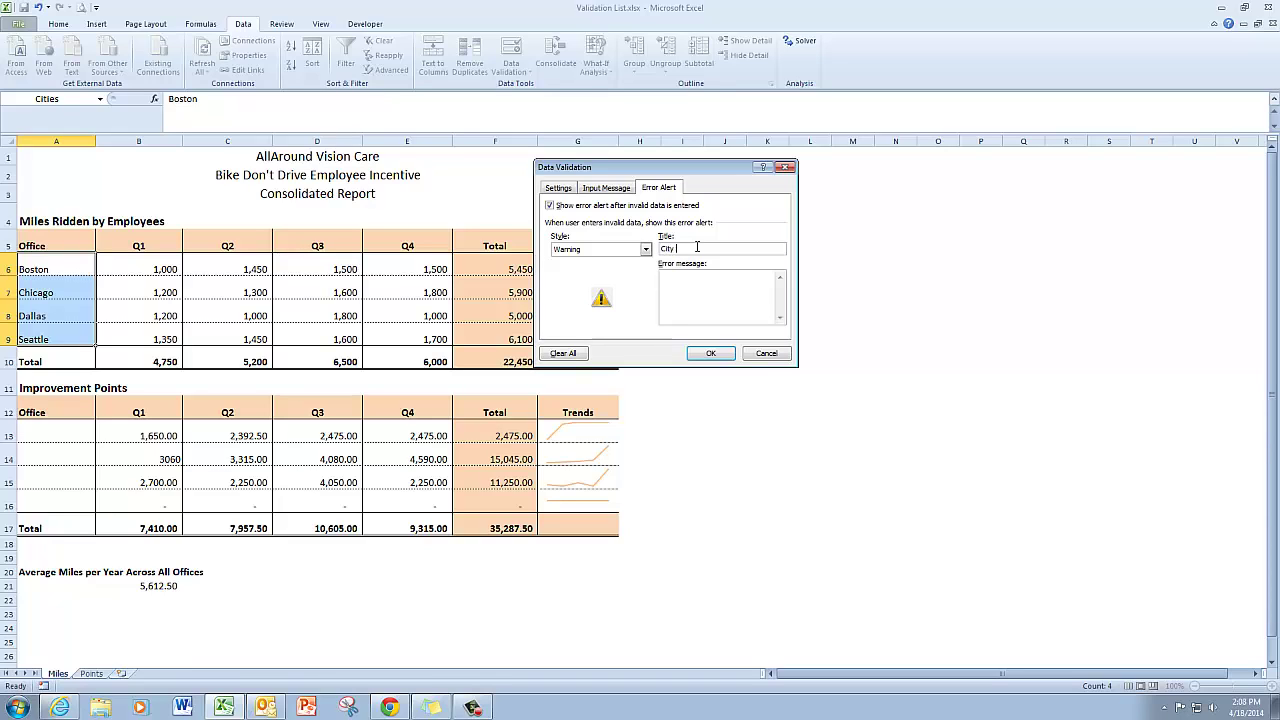
text(Name)
text(City)
text( name must be AllAround Vi)
text(sion Care)
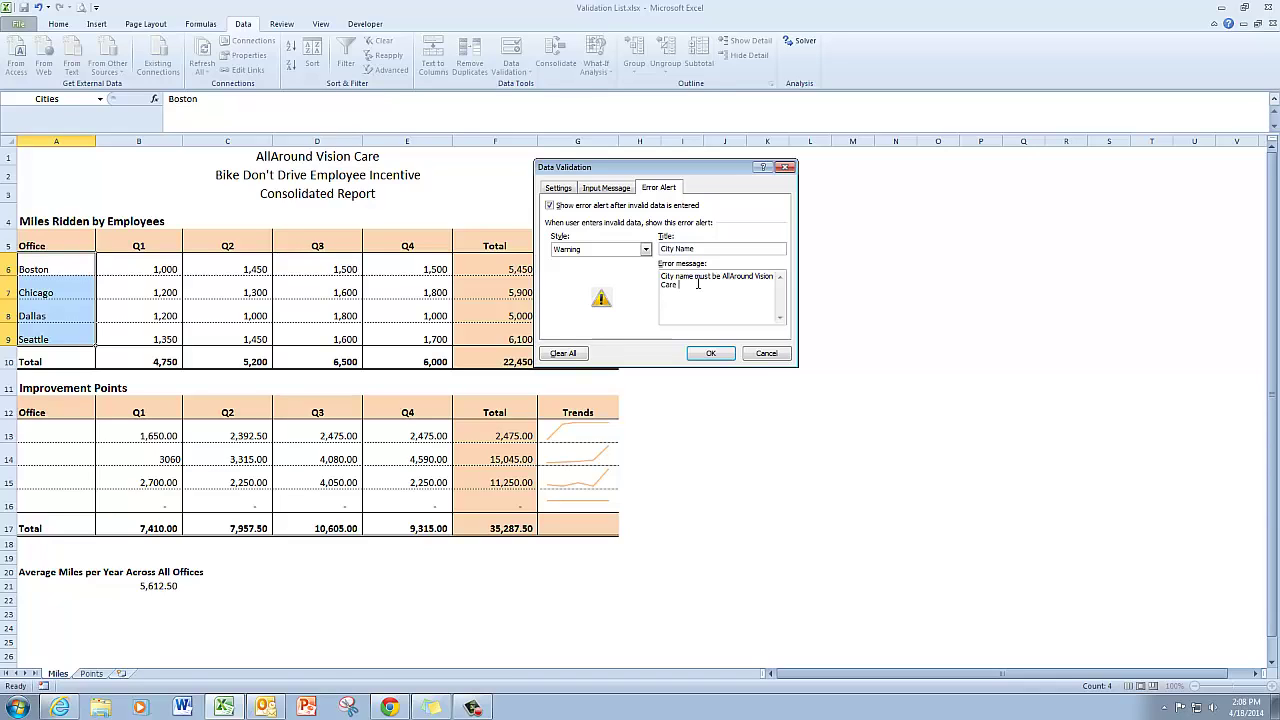
text( main location.)
click(714, 355)
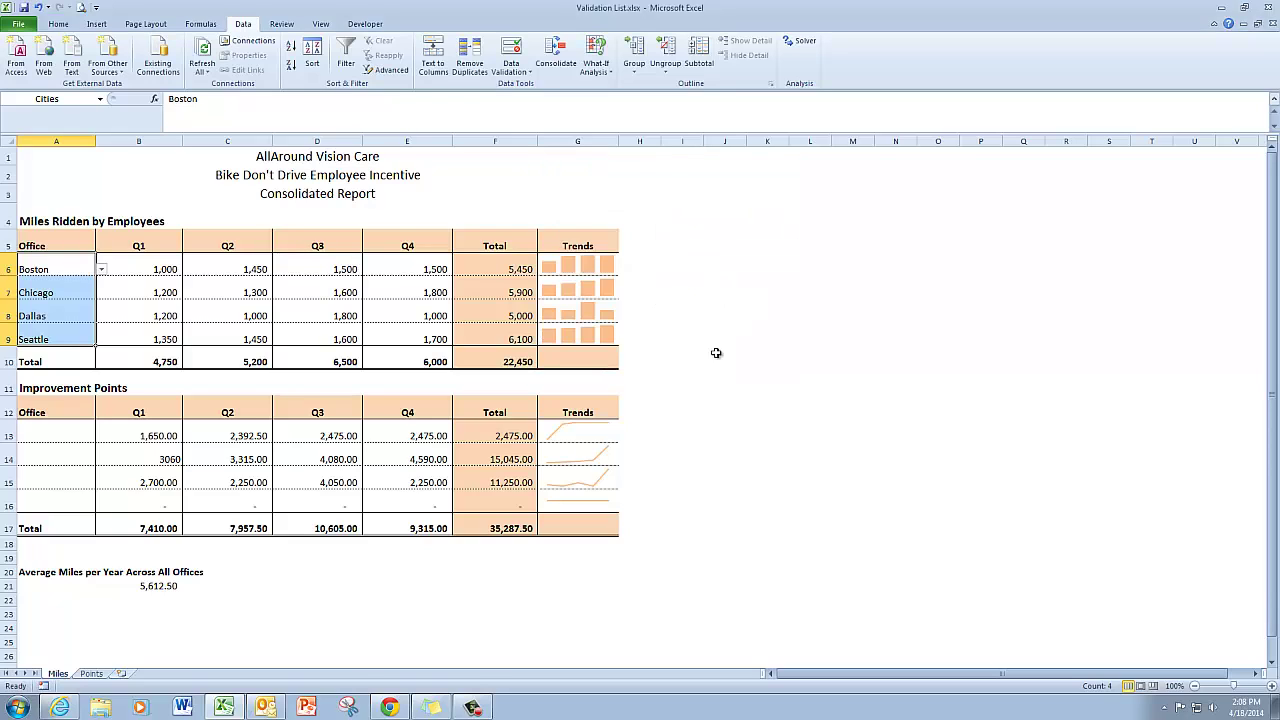
Check the list of allowed cities offered in cell A6 and close it without choosing one
click(82, 265)
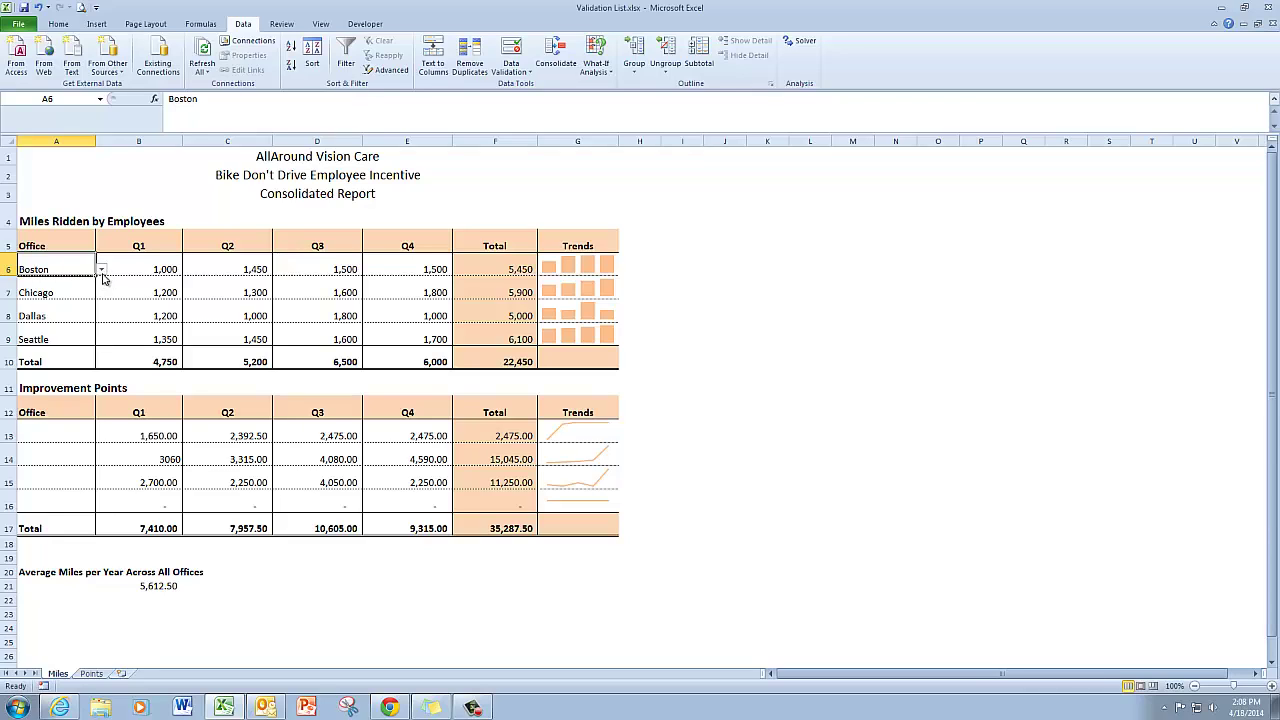
click(101, 271)
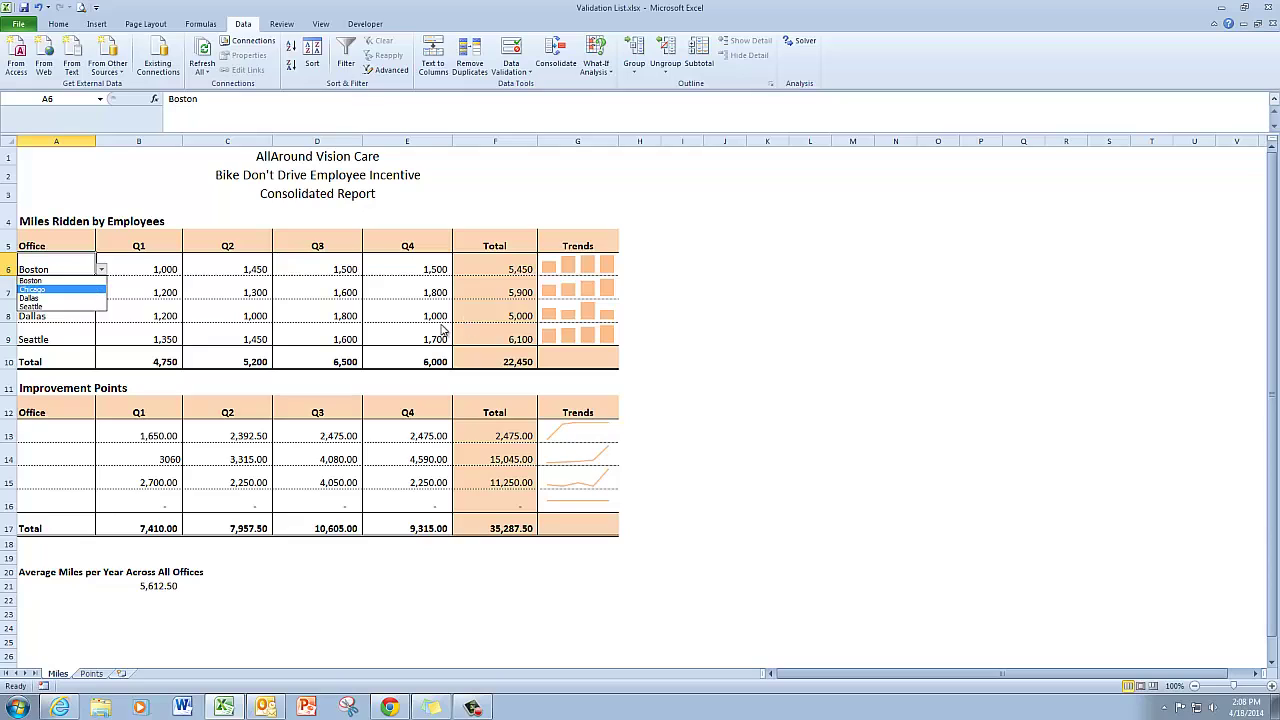
click(691, 309)
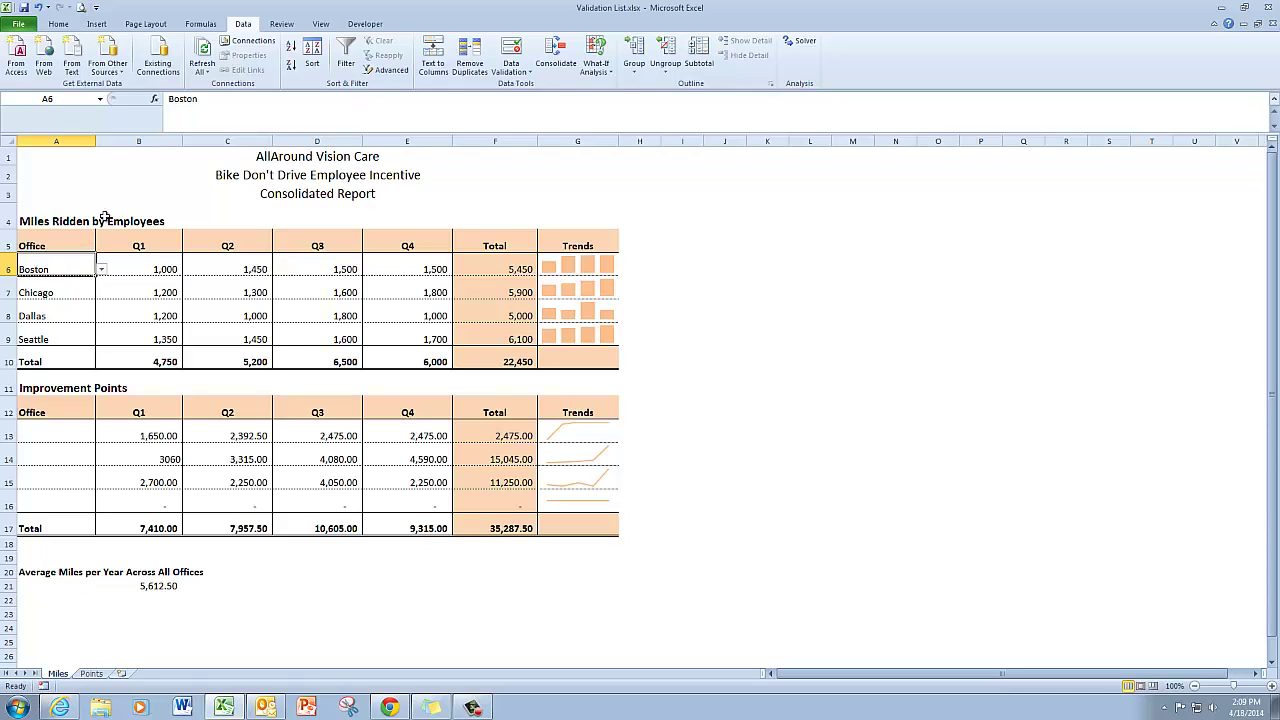
Copy cell A6 and paste only its Validation onto the empty Improvement Points office cells A13:A16
click(64, 27)
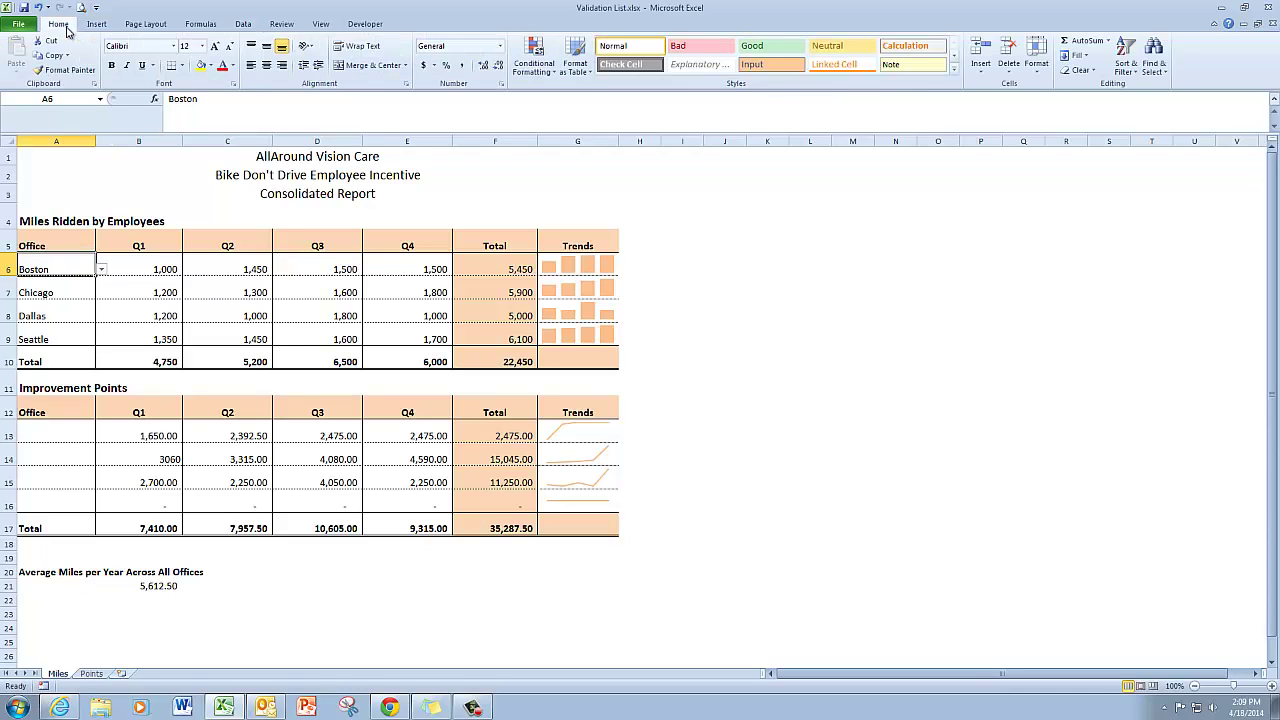
click(51, 56)
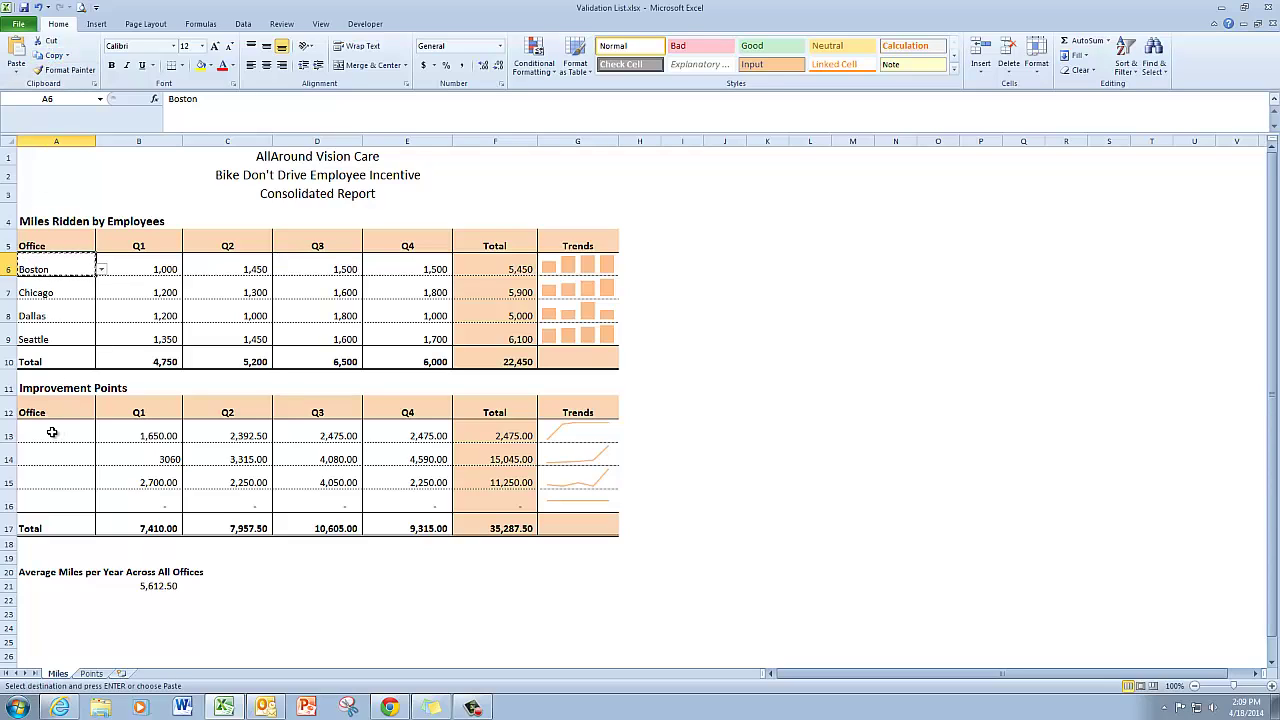
drag(52, 432, 55, 500)
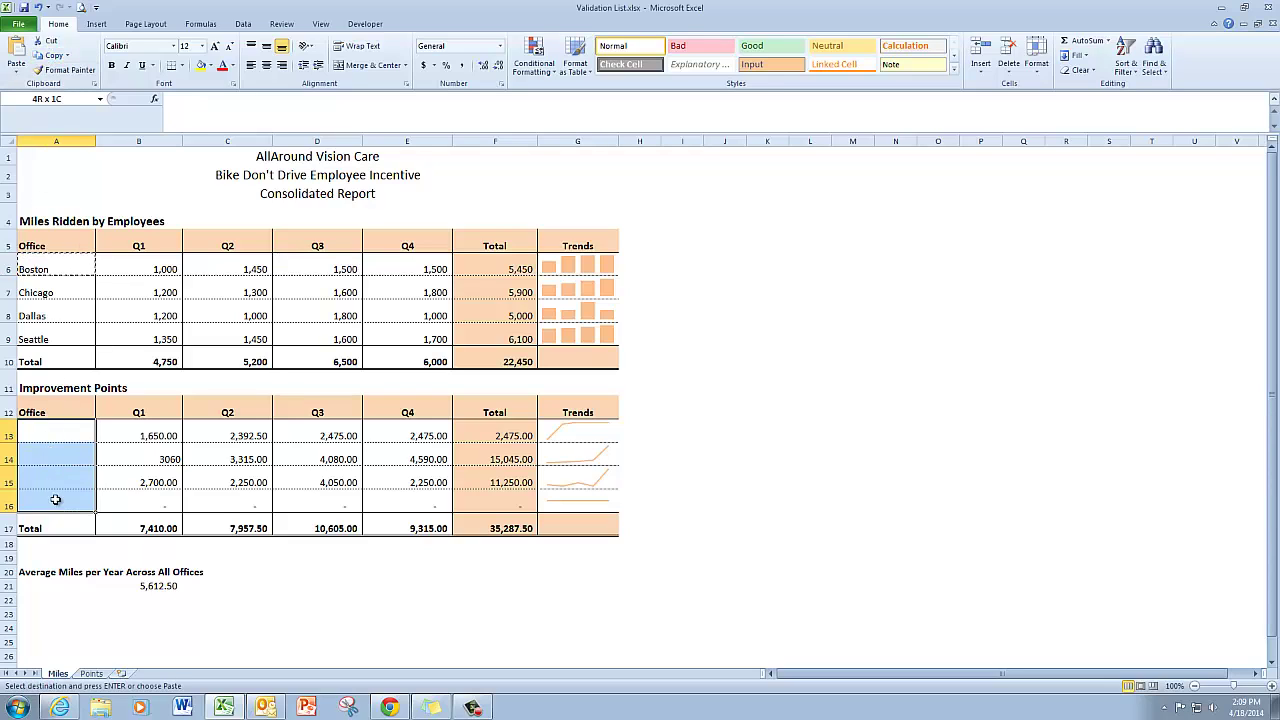
click(17, 66)
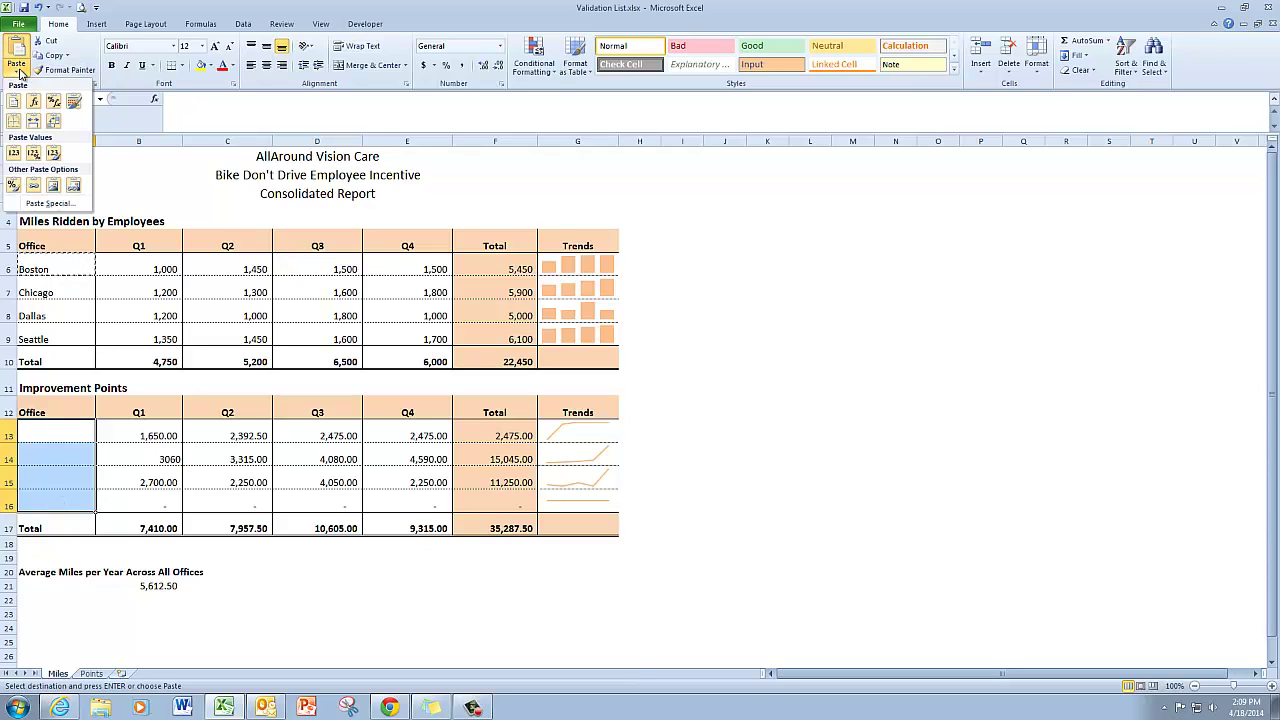
click(50, 204)
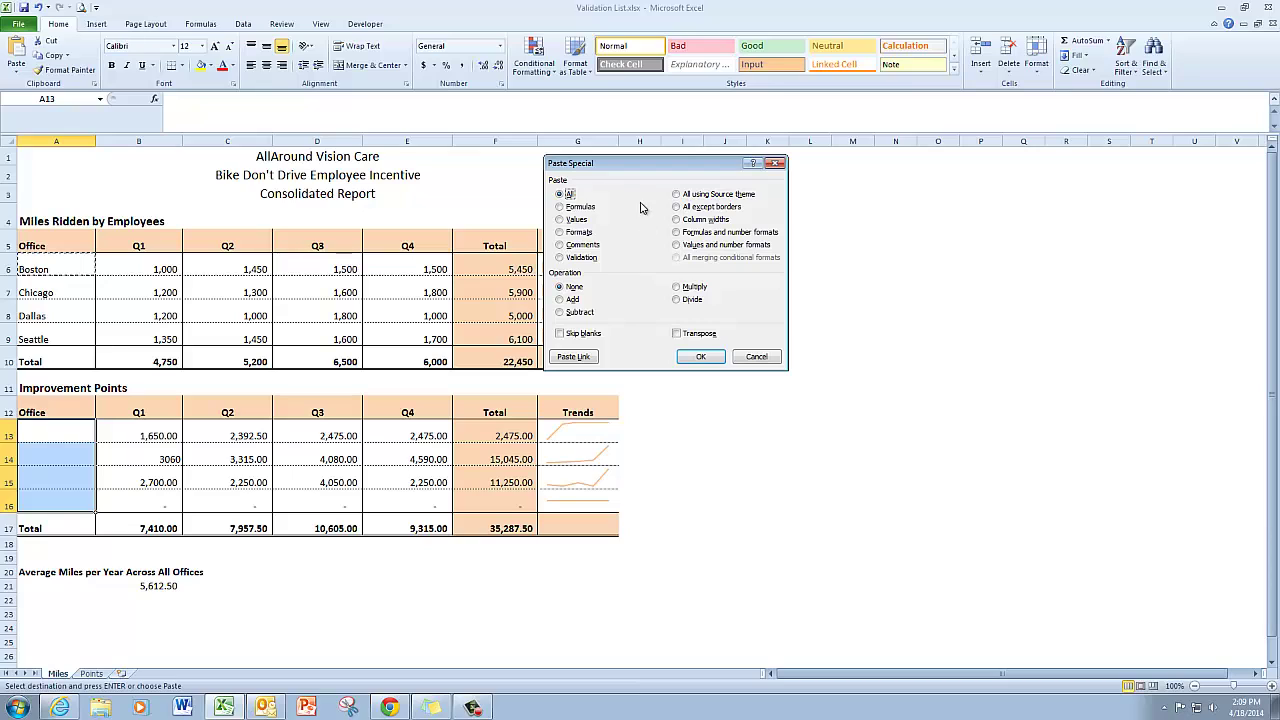
click(560, 258)
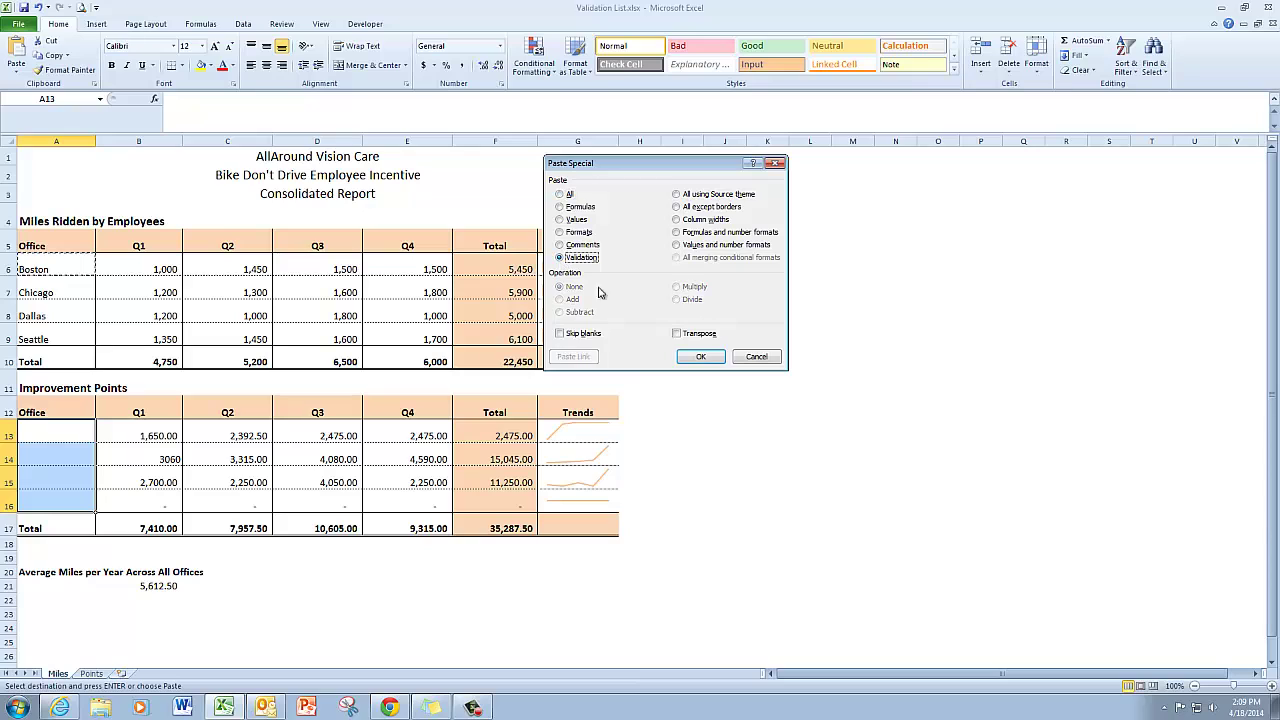
click(700, 357)
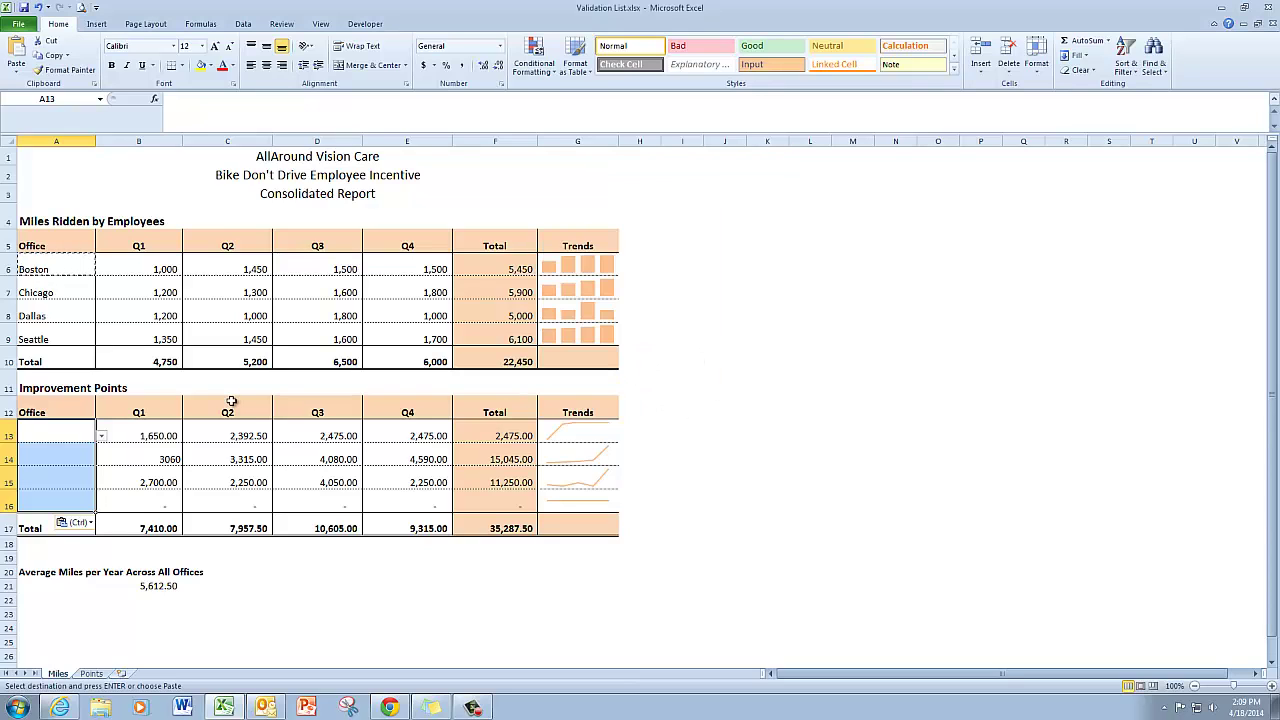
Choose Boston from the list in A13 and enter Miami in A14, choosing to continue with the unlisted city
click(101, 438)
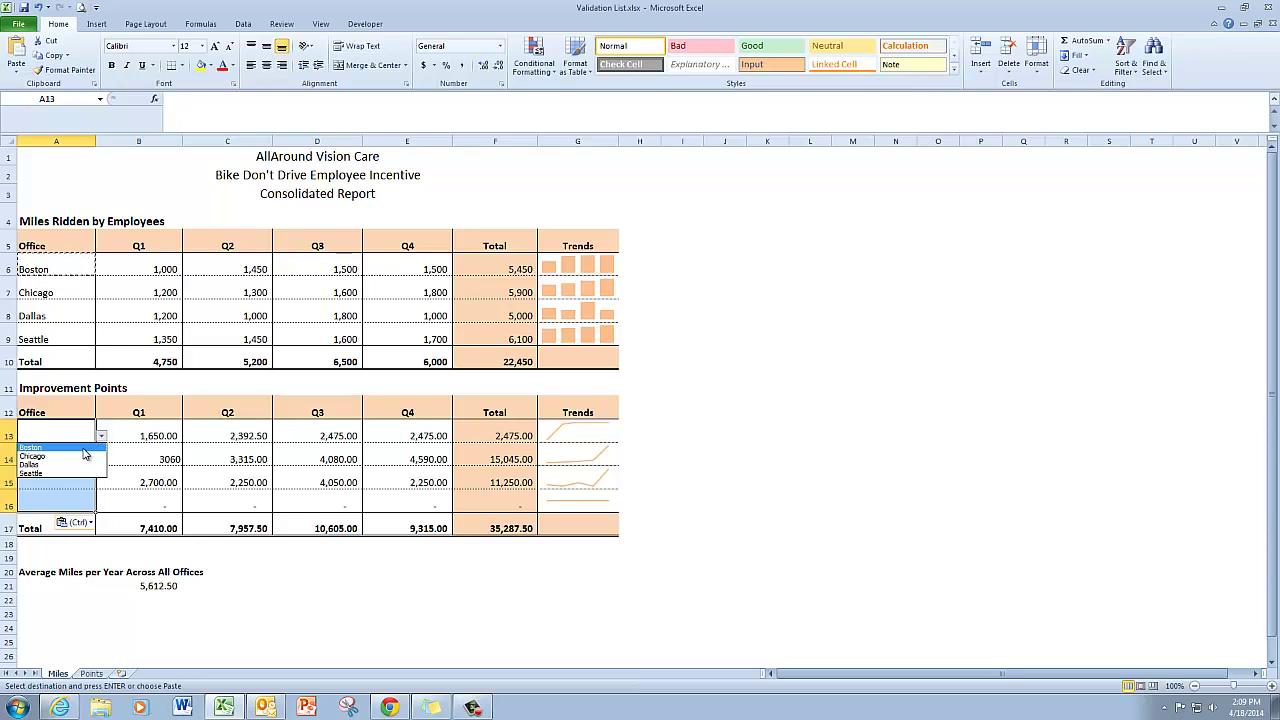
click(85, 448)
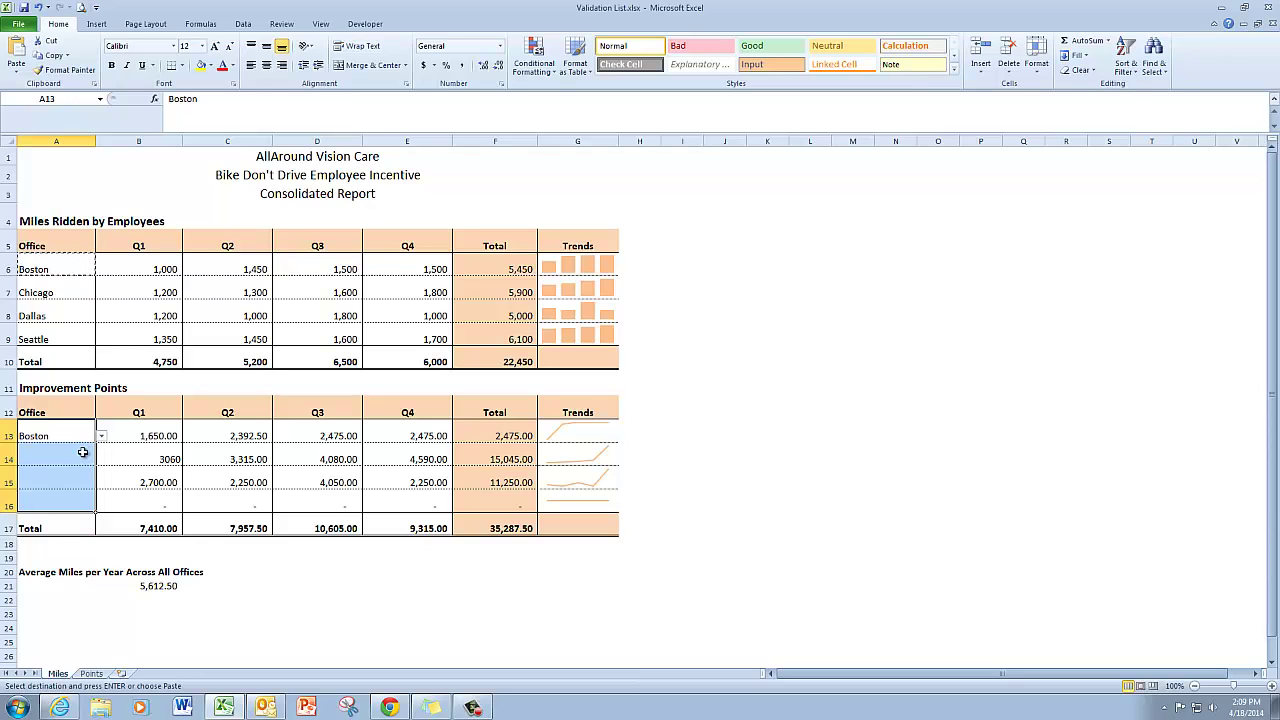
click(84, 456)
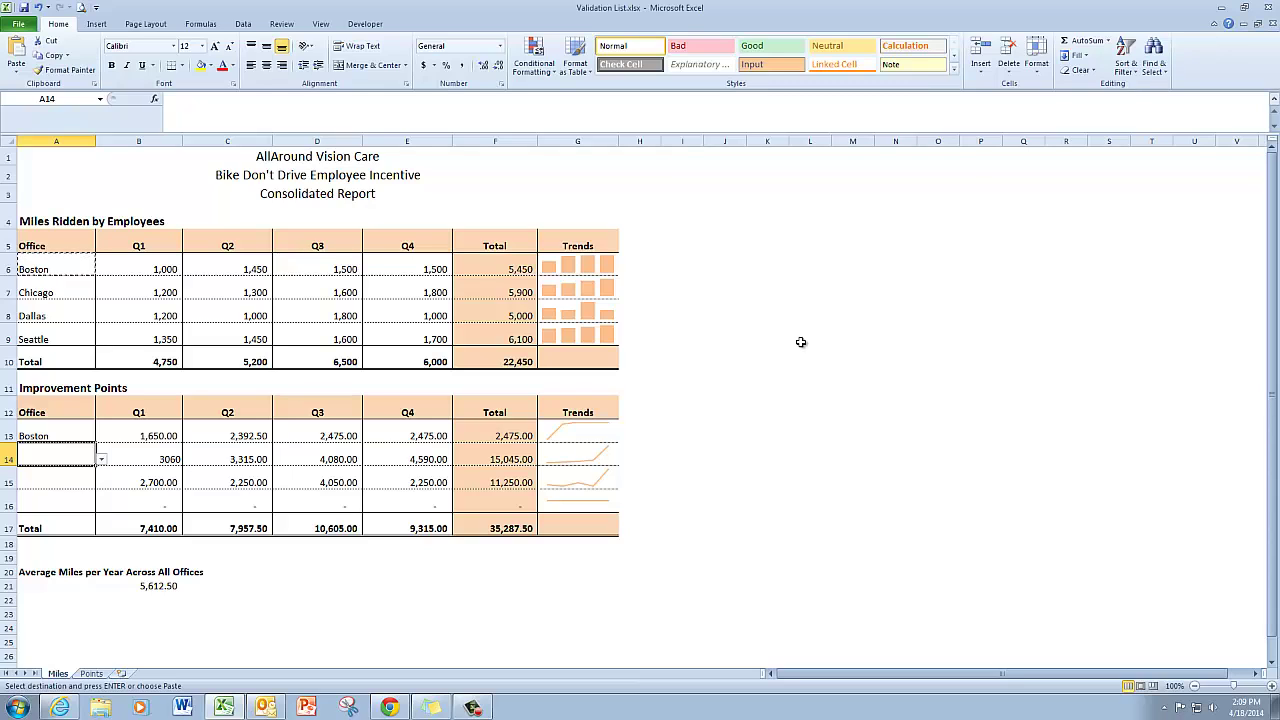
text(Miami)
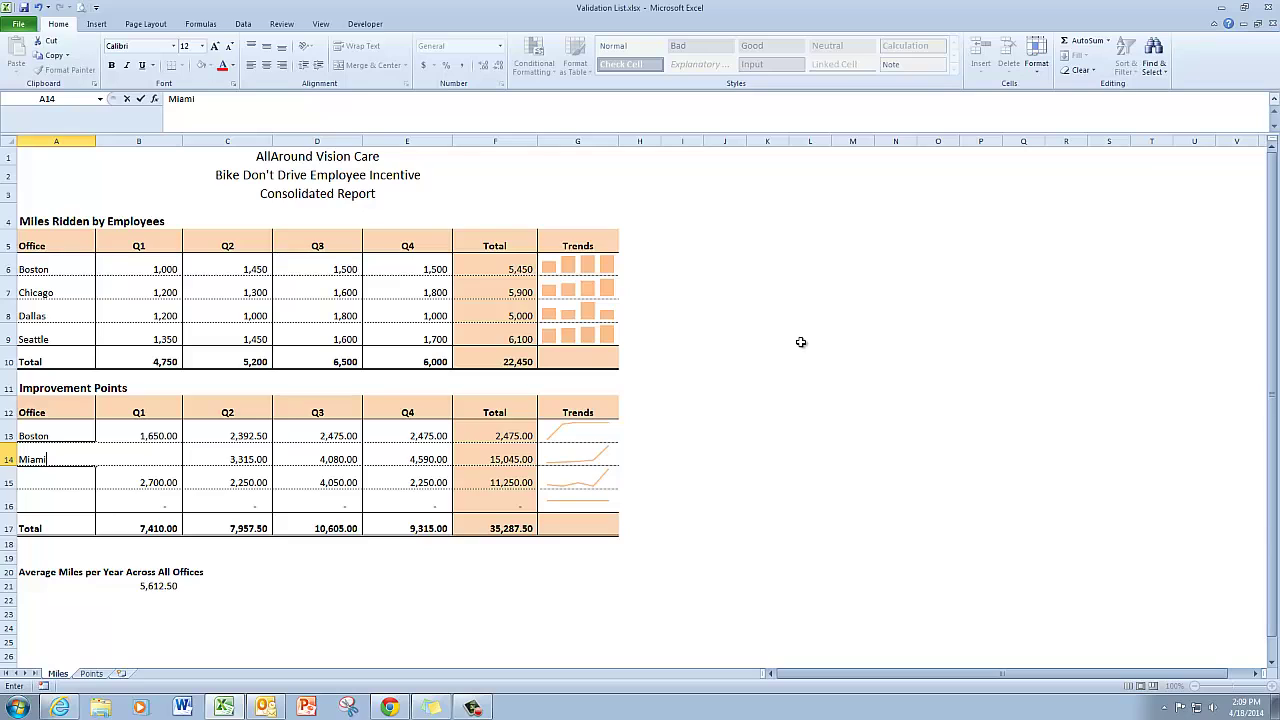
key(Return)
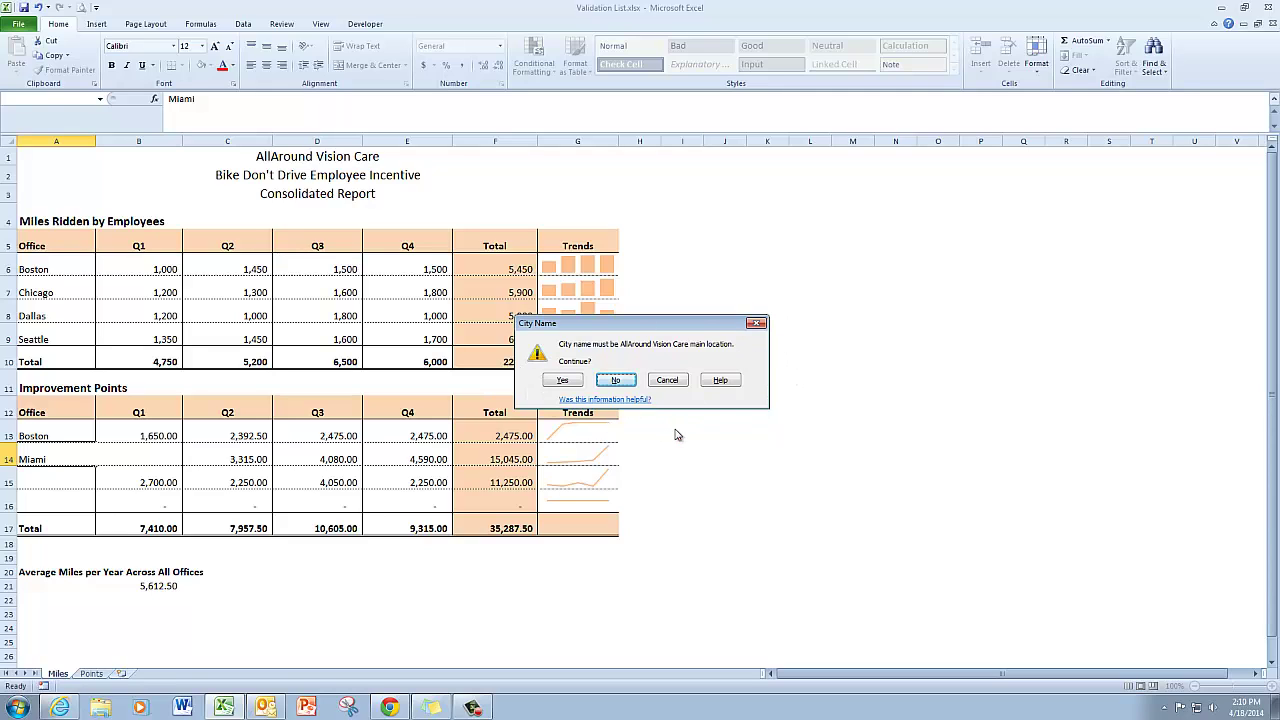
click(564, 382)
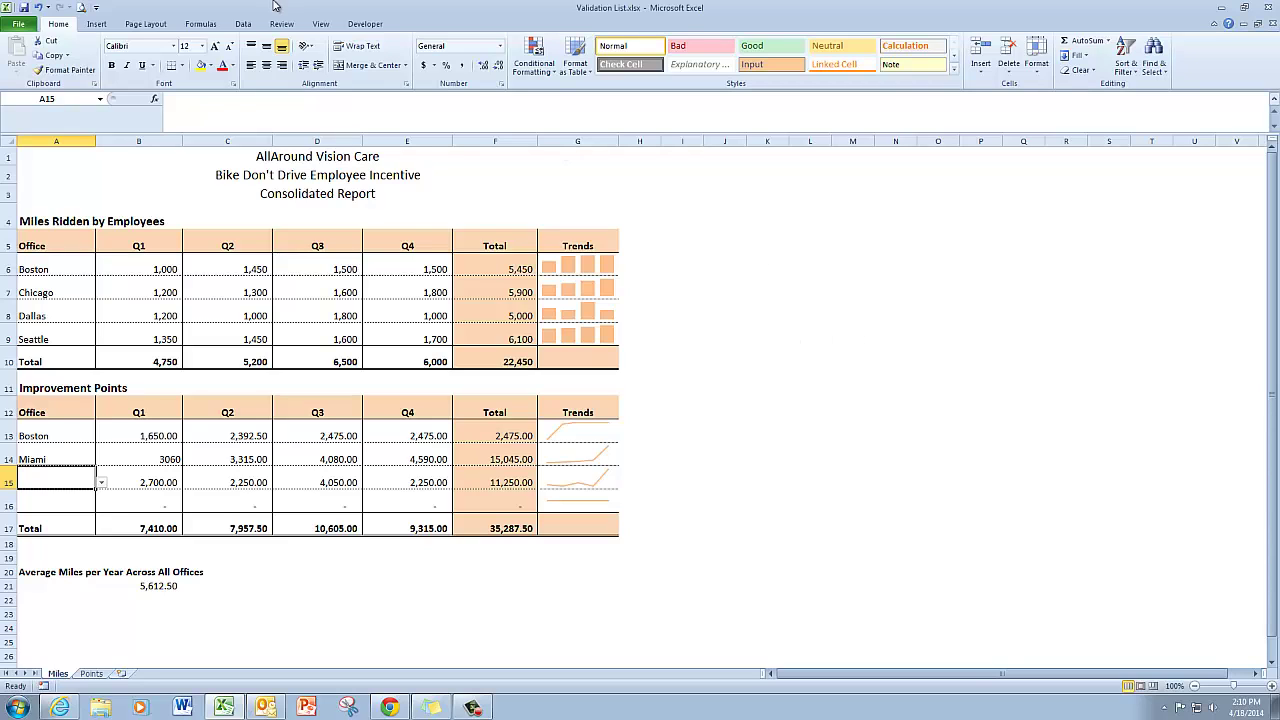
Circle the invalid data on the Miles sheet to check the office entries, and clear the validation circles
click(243, 23)
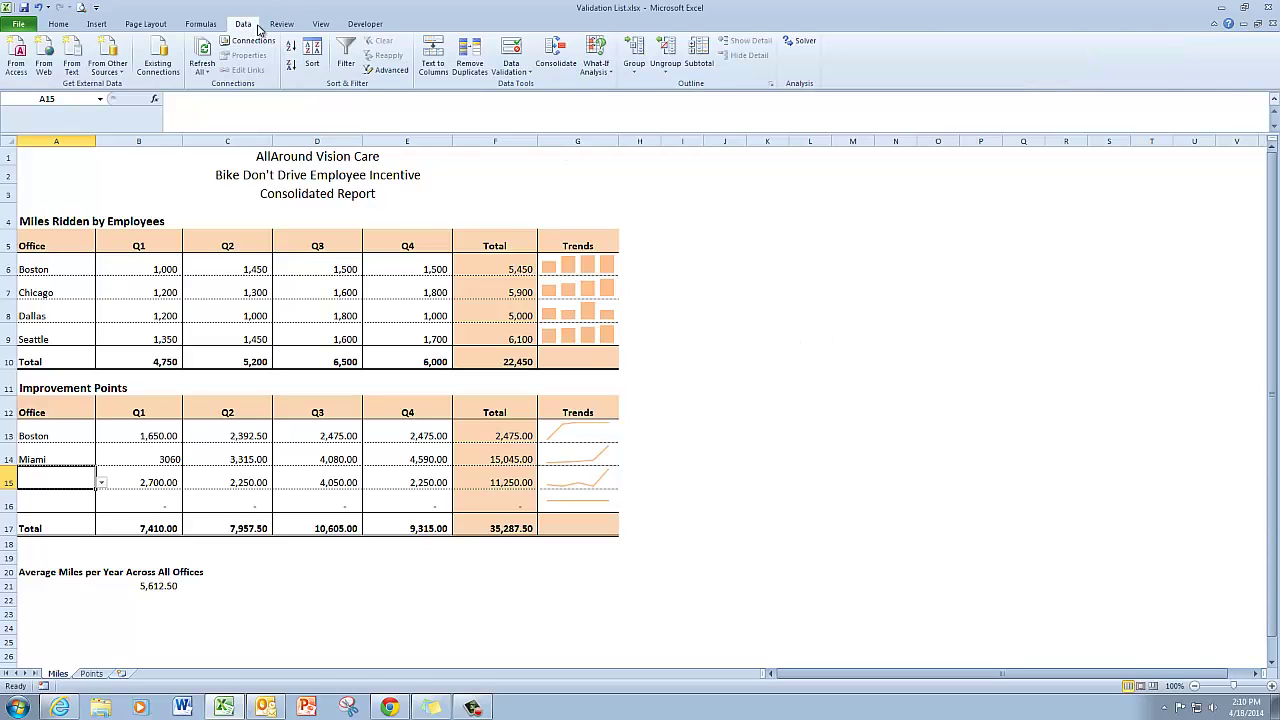
click(520, 74)
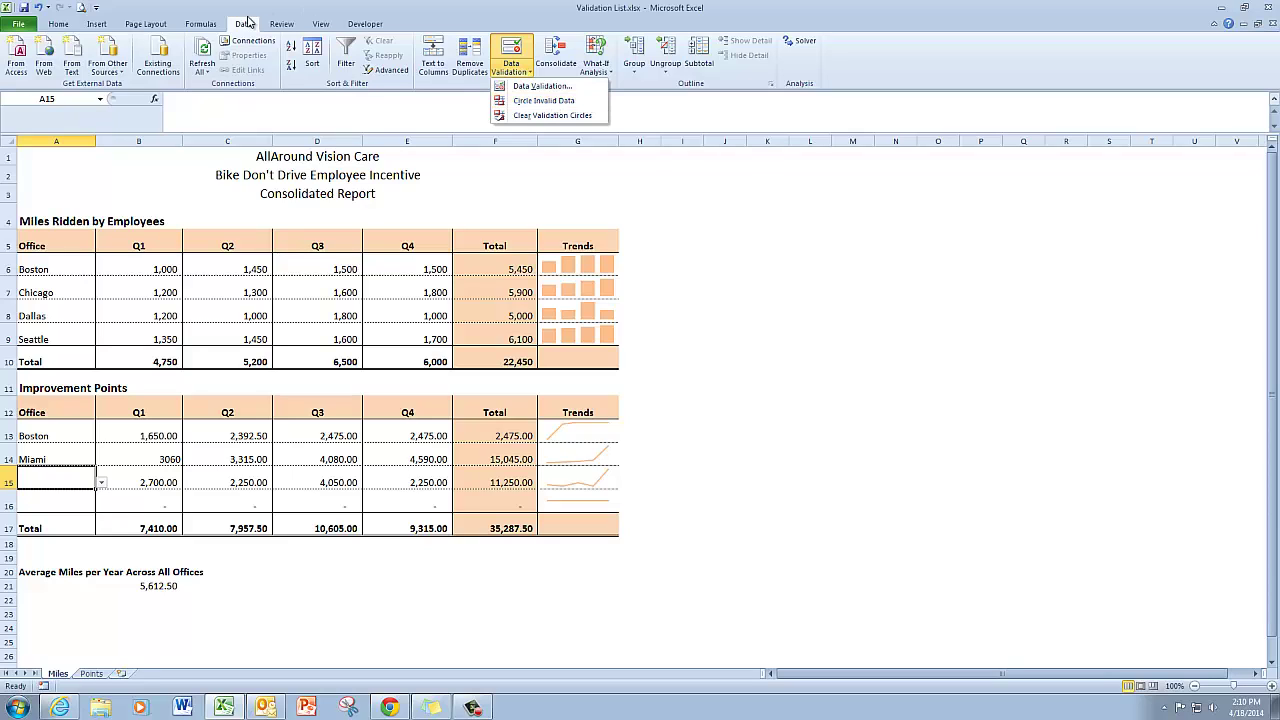
click(533, 102)
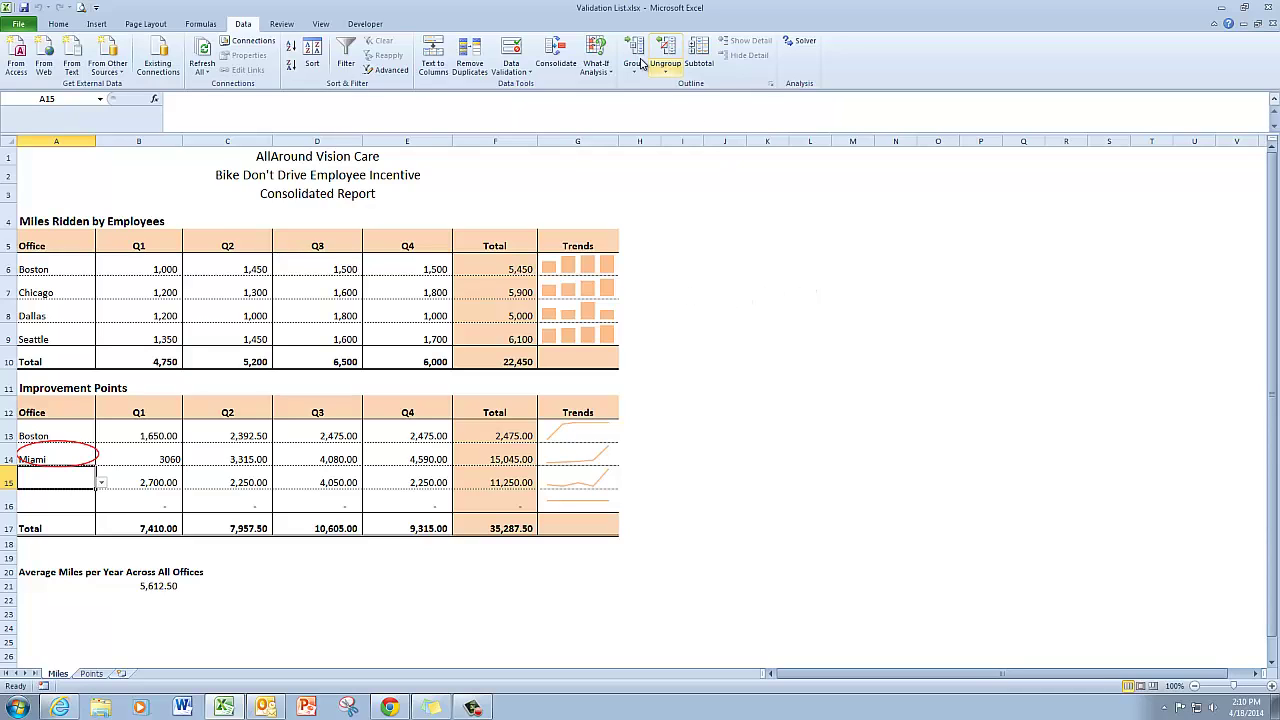
click(525, 73)
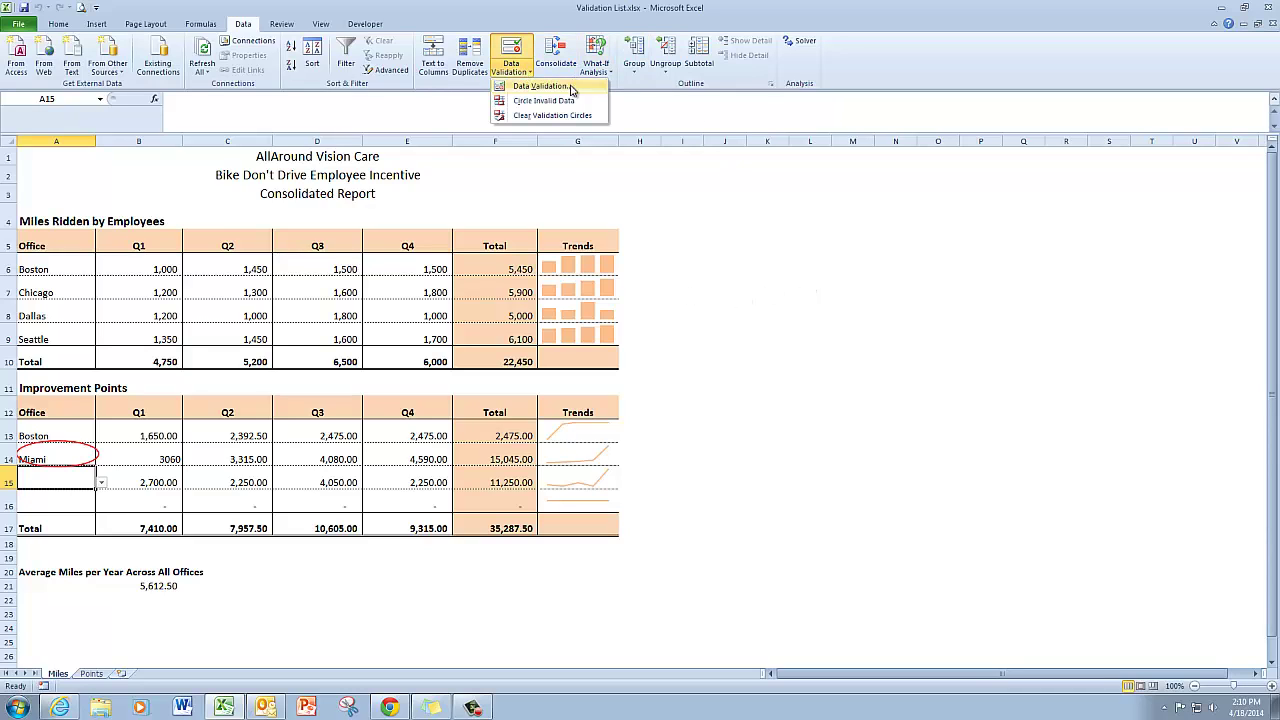
click(552, 115)
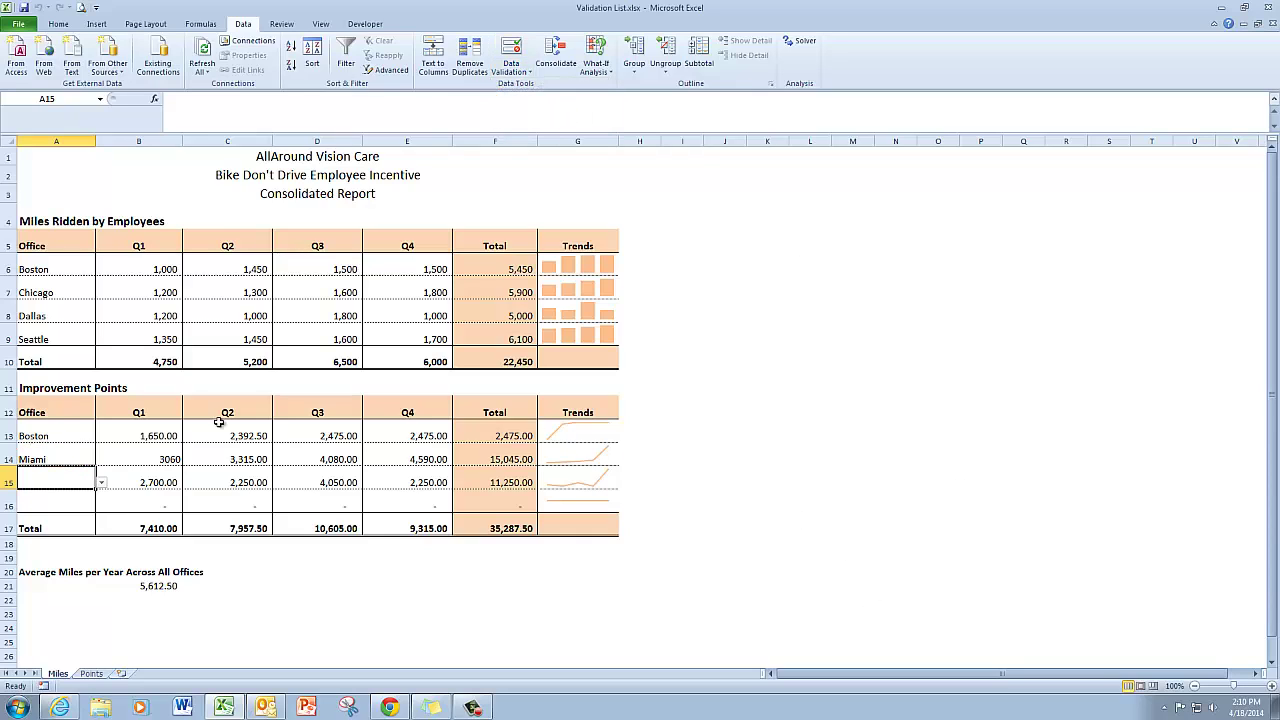
Replace the Improvement Points office in A14 with Chicago from its validation list and deselect the cell
click(53, 458)
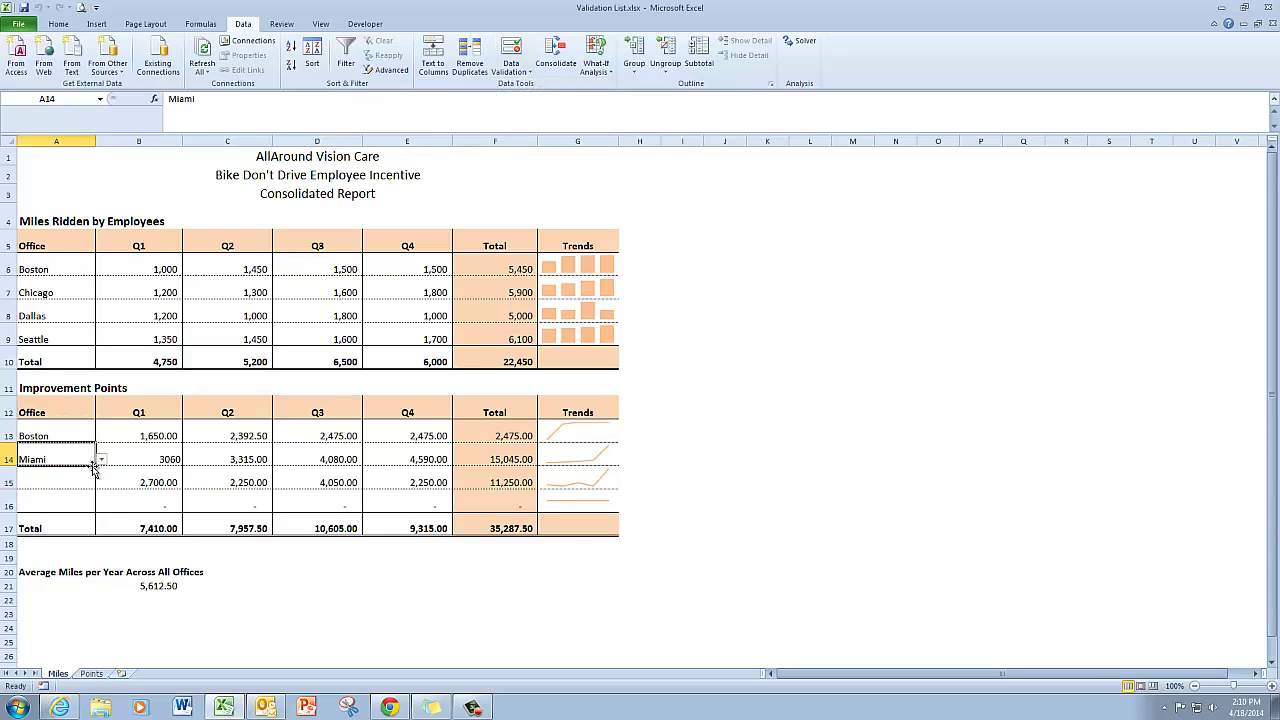
click(102, 460)
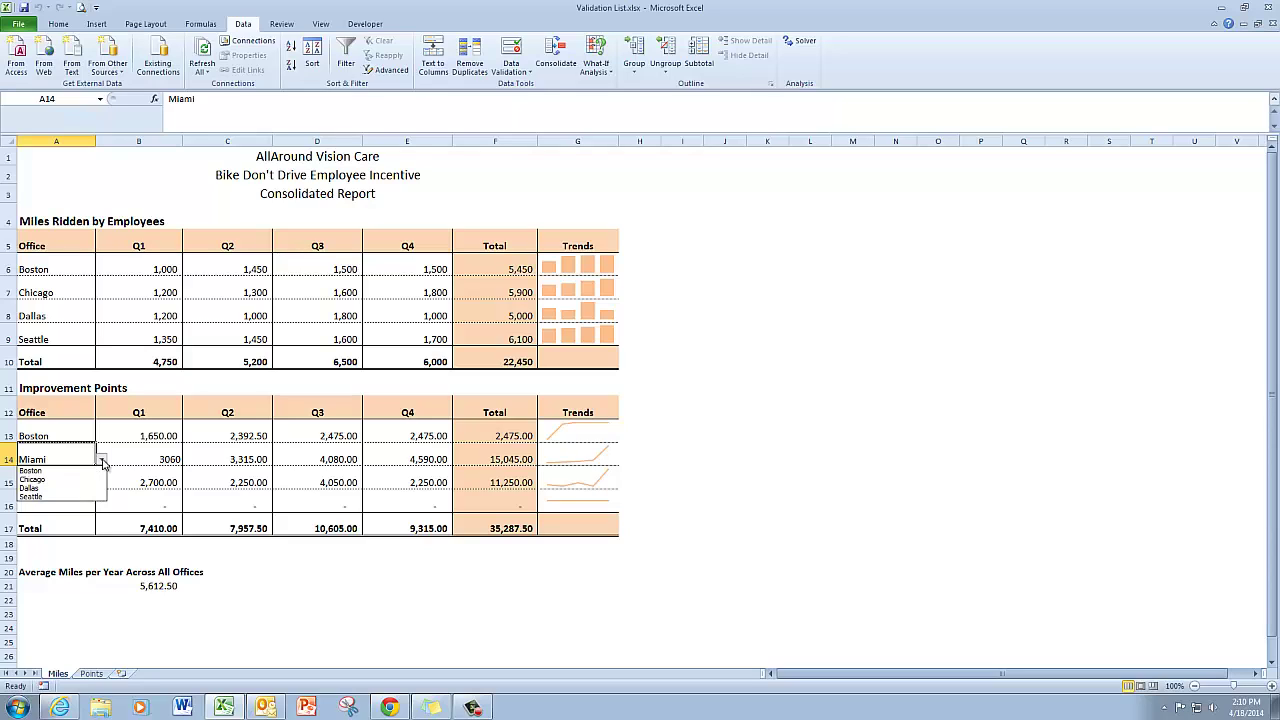
click(88, 479)
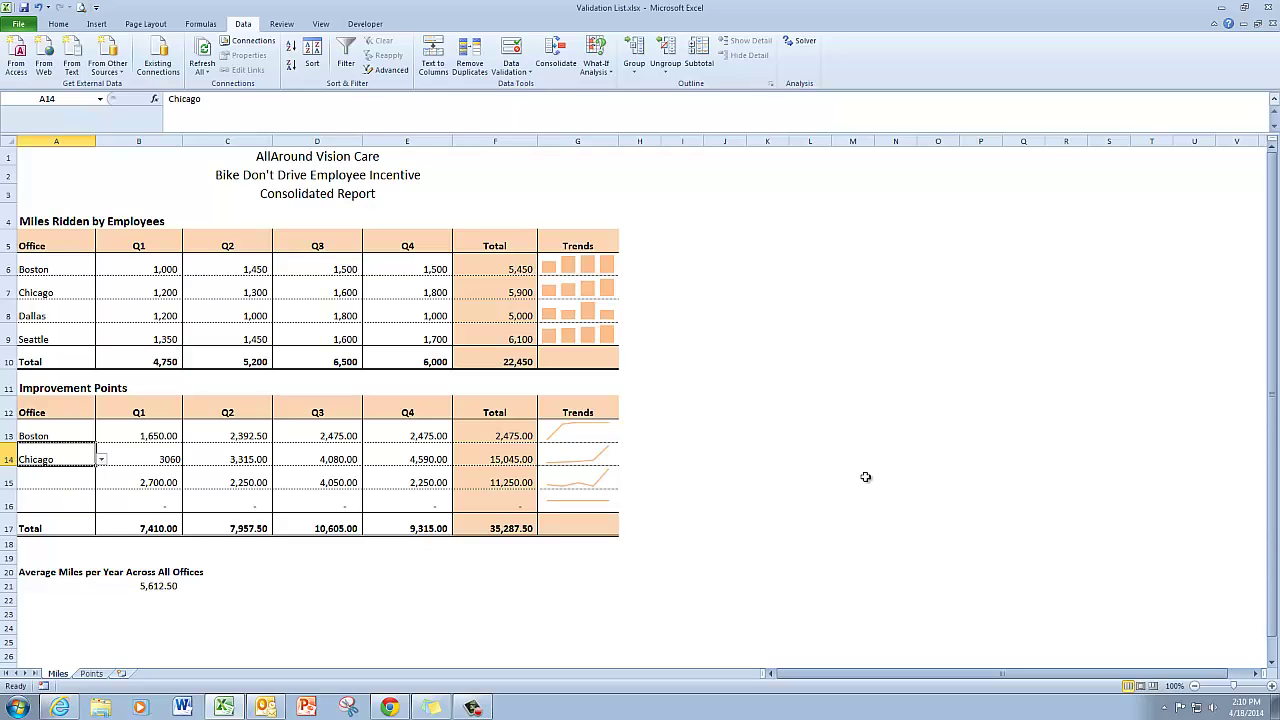
click(784, 476)
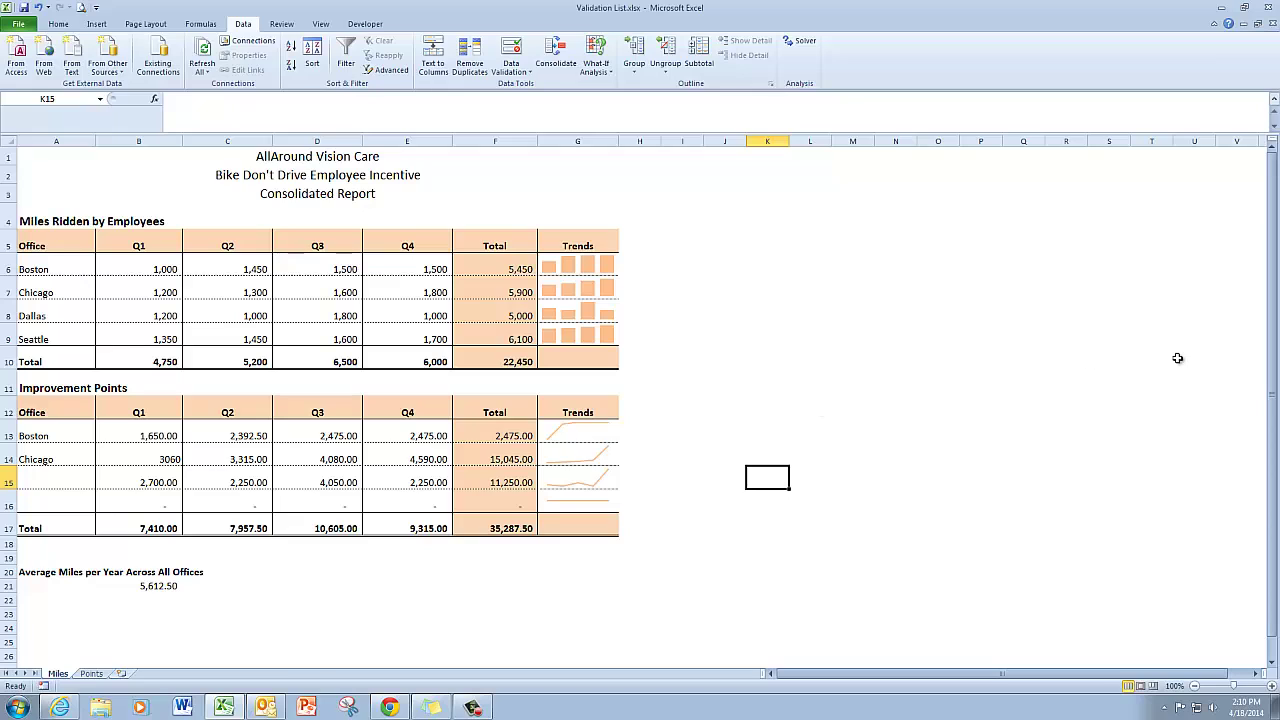